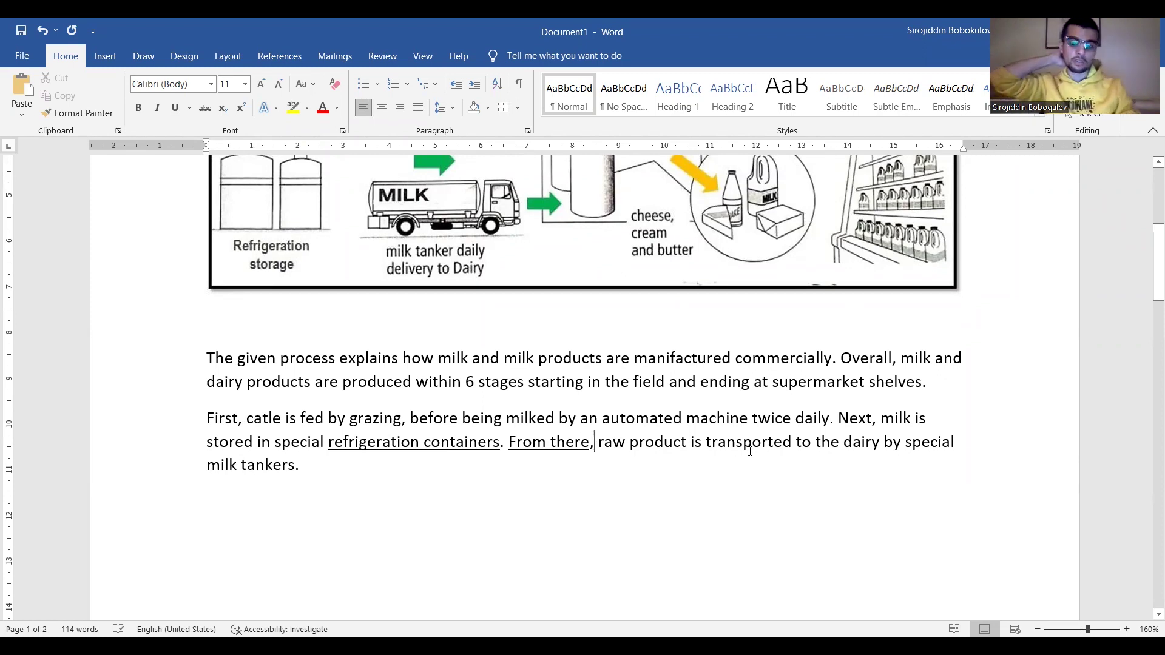
Replace the period after 'milk tankers' with ', where the process splits into two separate directions:'.
{"action": "left_click", "coordinate": [327, 486]}
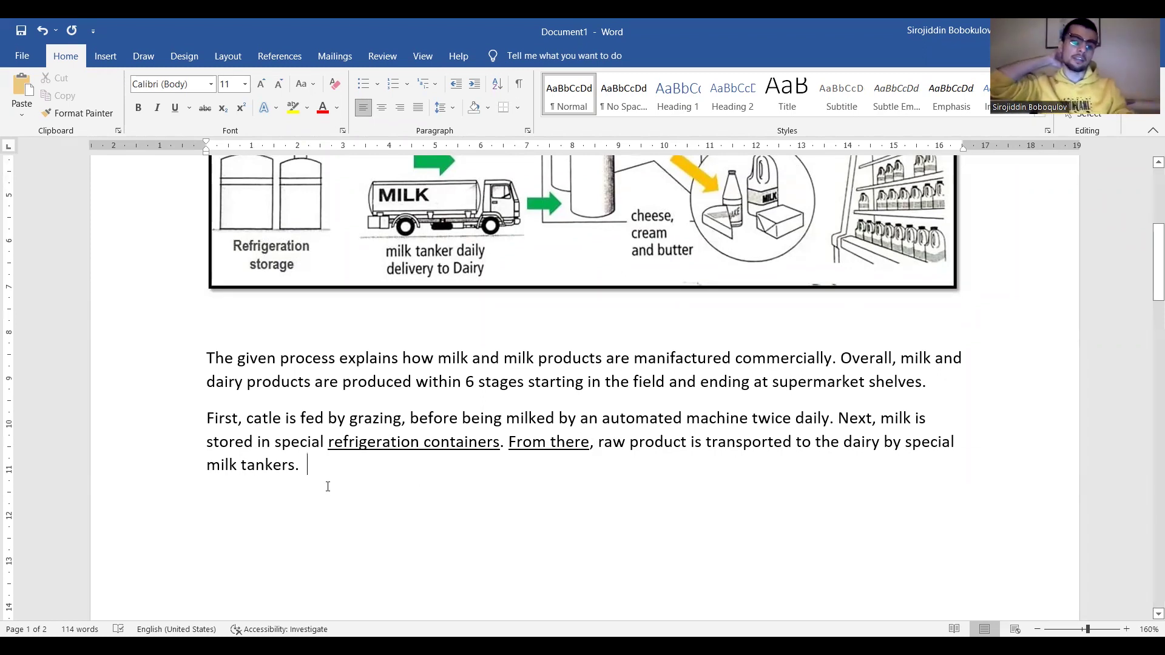
{"action": "scroll", "coordinate": [542, 285], "scroll_direction": "up", "scroll_amount": 2}
{"action": "scroll", "coordinate": [542, 286], "scroll_direction": "up", "scroll_amount": 2}
{"action": "scroll", "coordinate": [542, 285], "scroll_direction": "down", "scroll_amount": 3}
{"action": "key", "text": "BackSpace"}
{"action": "key", "text": "BackSpace"}
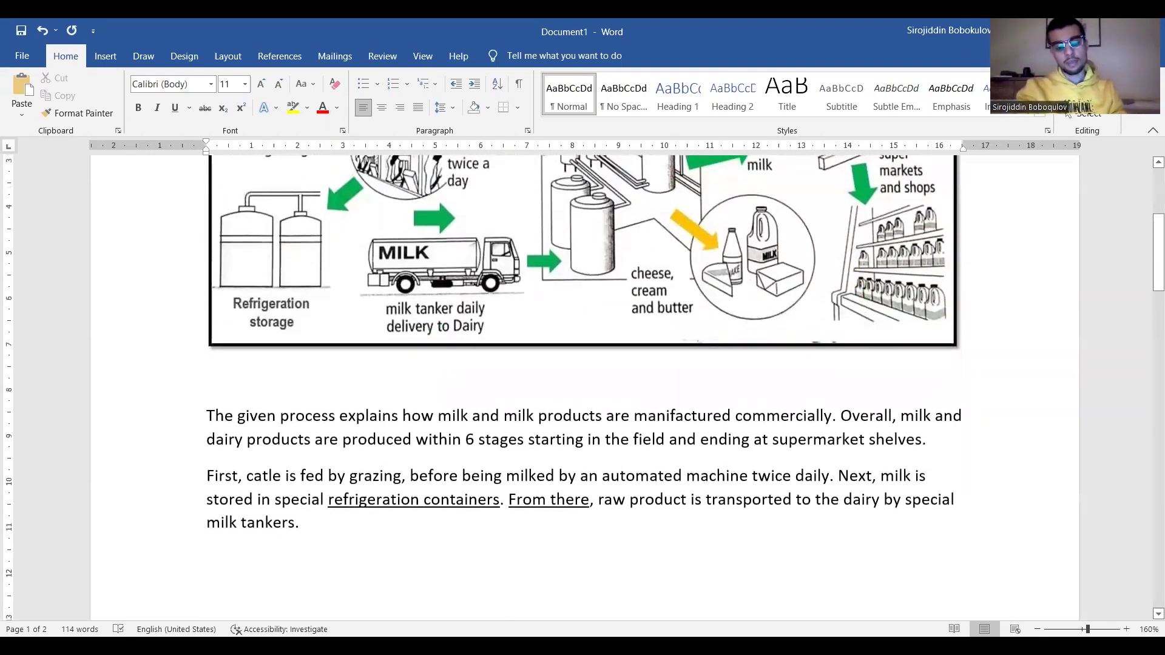
{"action": "type", "text": ", "}
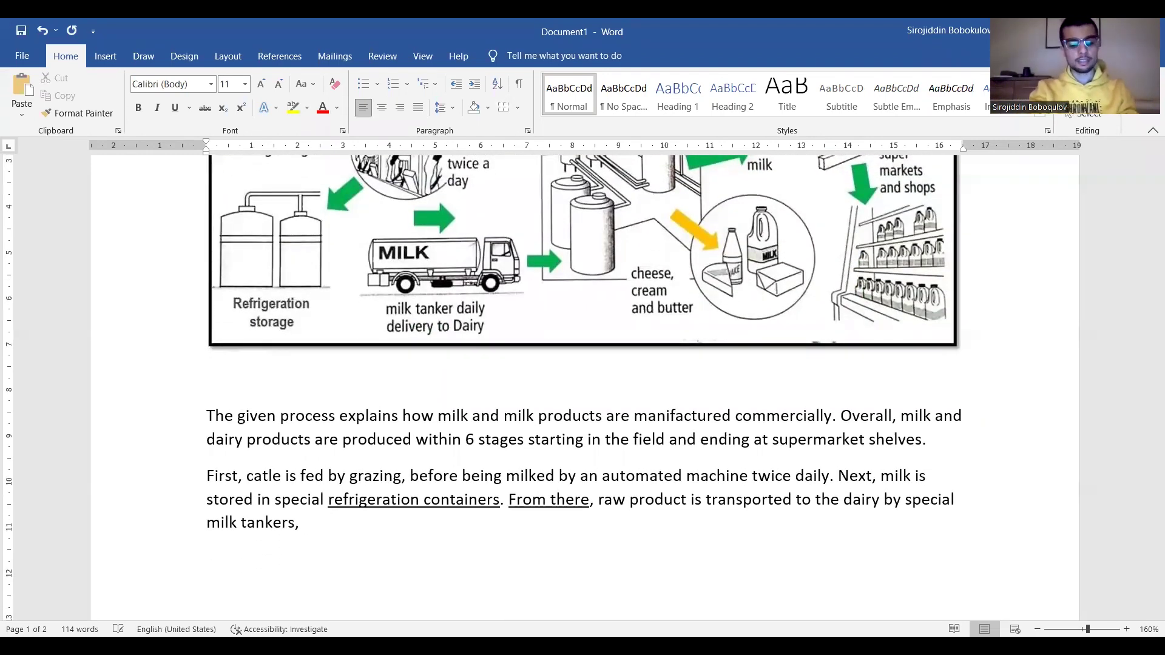
{"action": "type", "text": "where "}
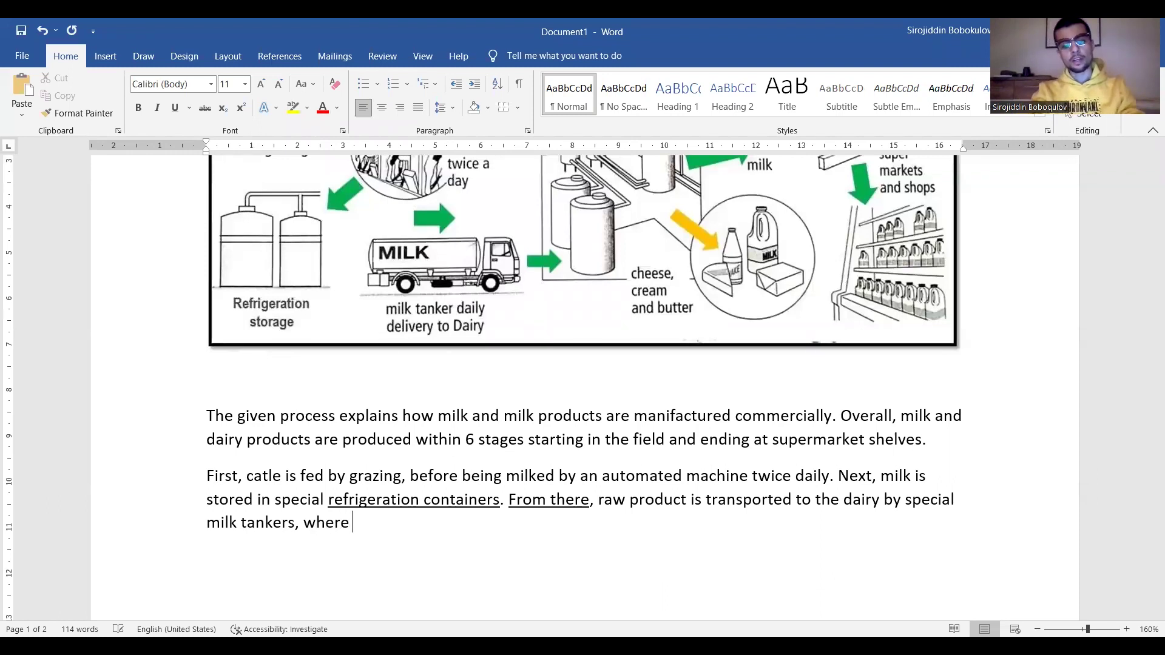
{"action": "type", "text": "the"}
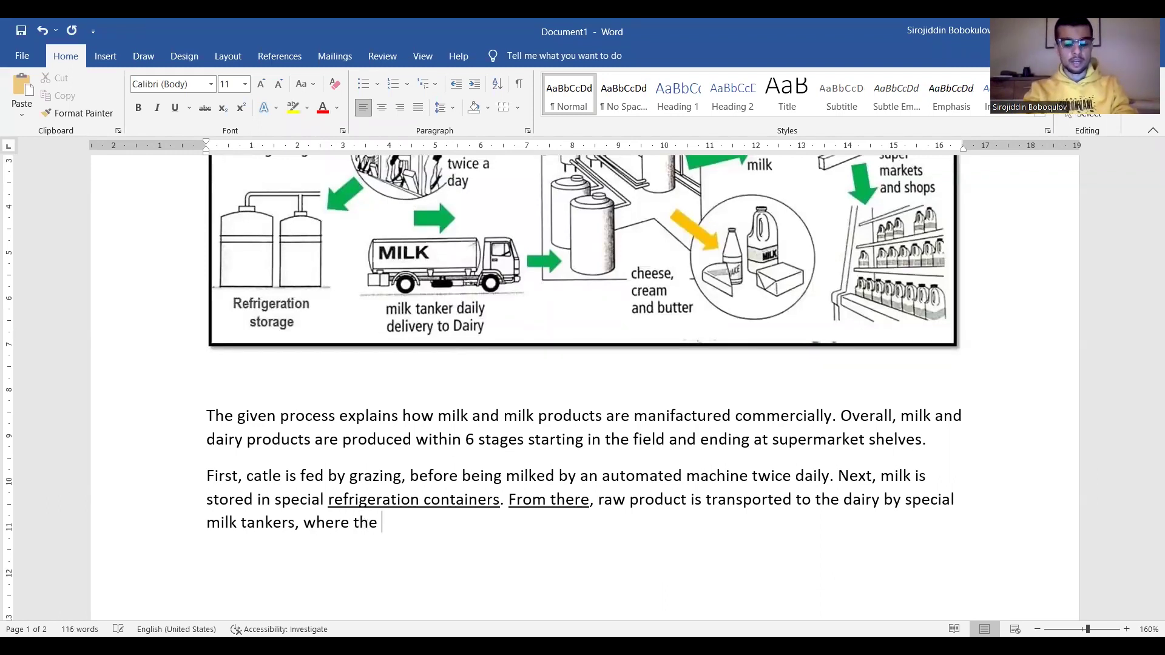
{"action": "key", "text": "BackSpace"}
{"action": "key", "text": "BackSpace"}
{"action": "type", "text": "e process "}
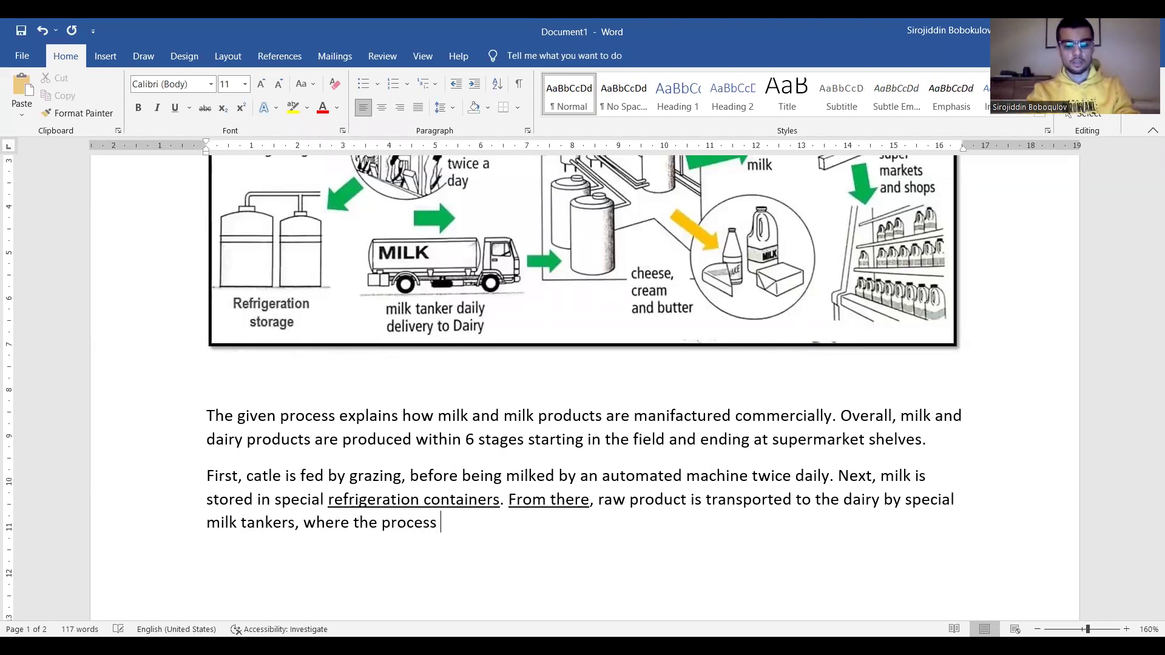
{"action": "type", "text": "splits into "}
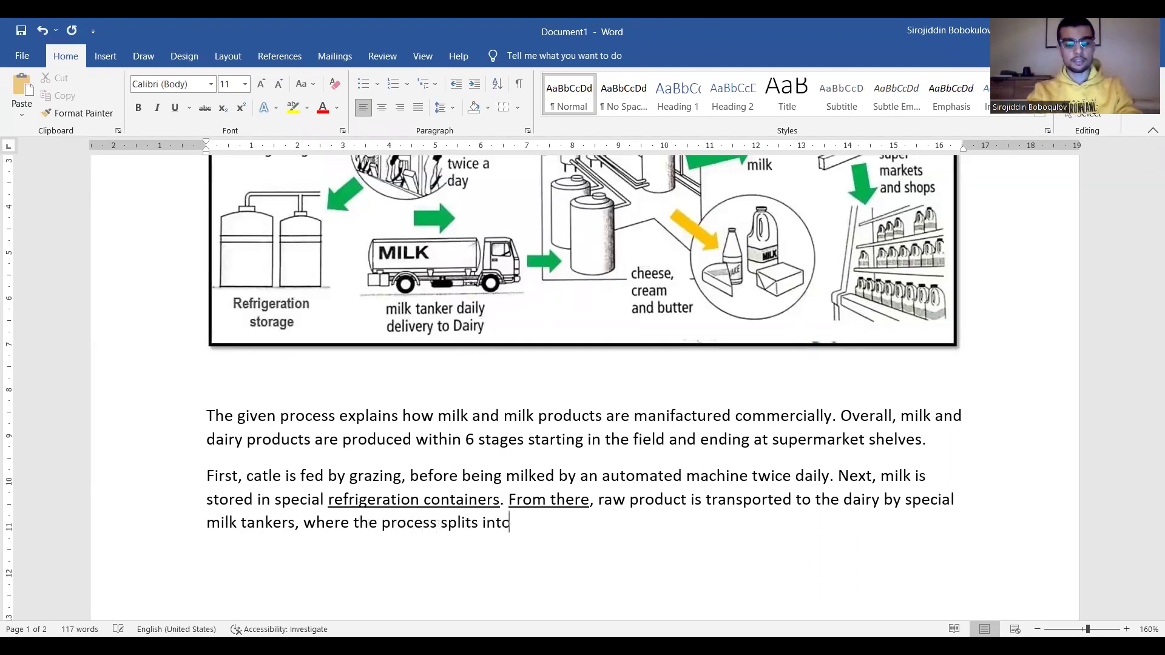
{"action": "type", "text": "two d"}
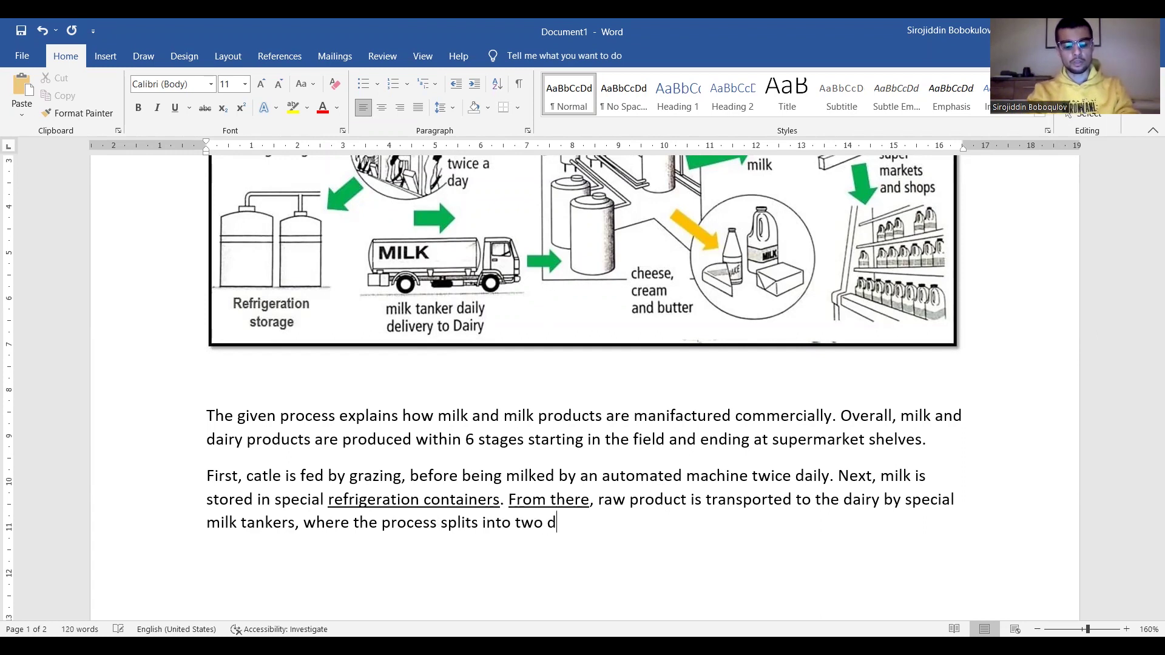
{"action": "key", "text": "BackSpace"}
{"action": "type", "text": "separ"}
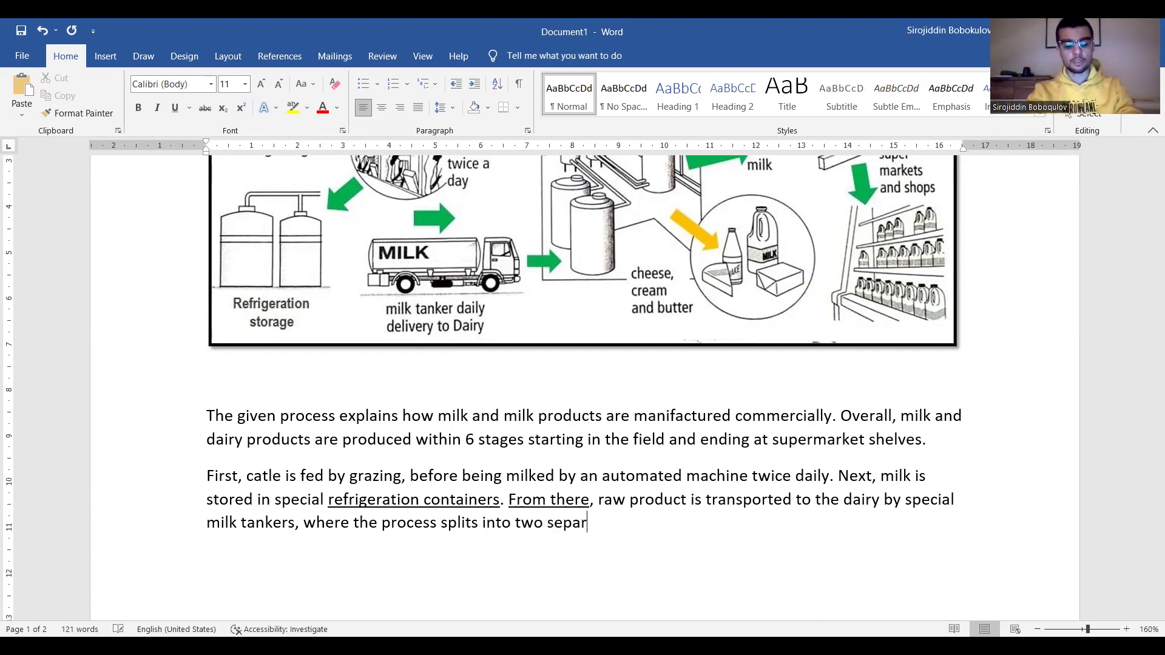
{"action": "type", "text": "ate directions"}
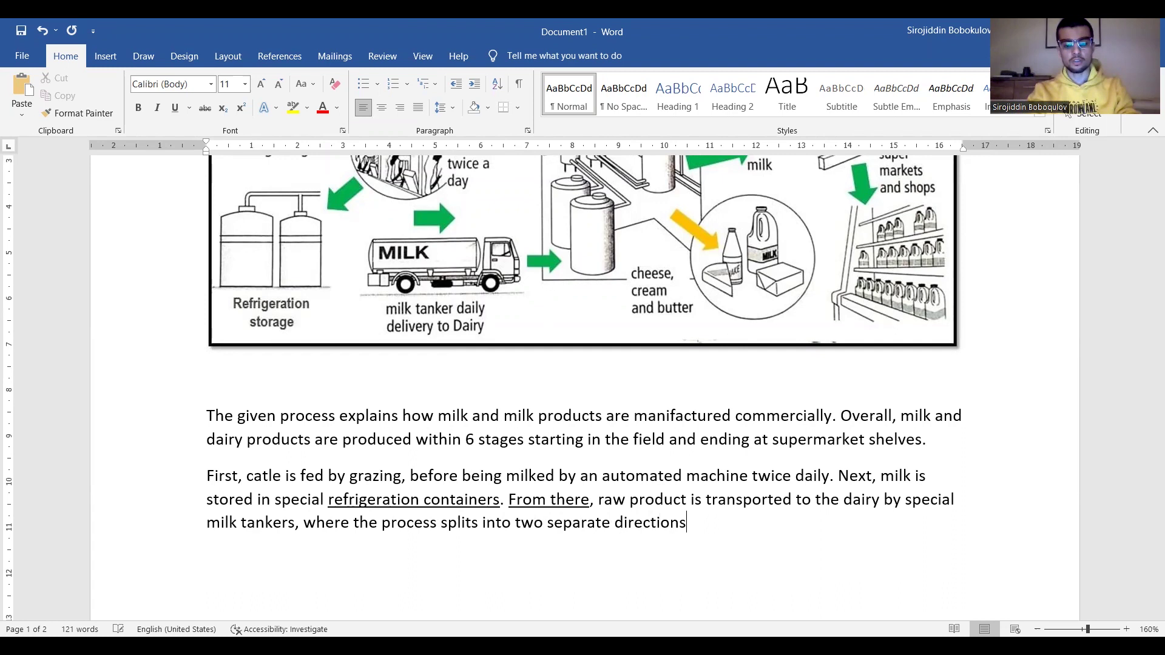
{"action": "type", "text": ":"}
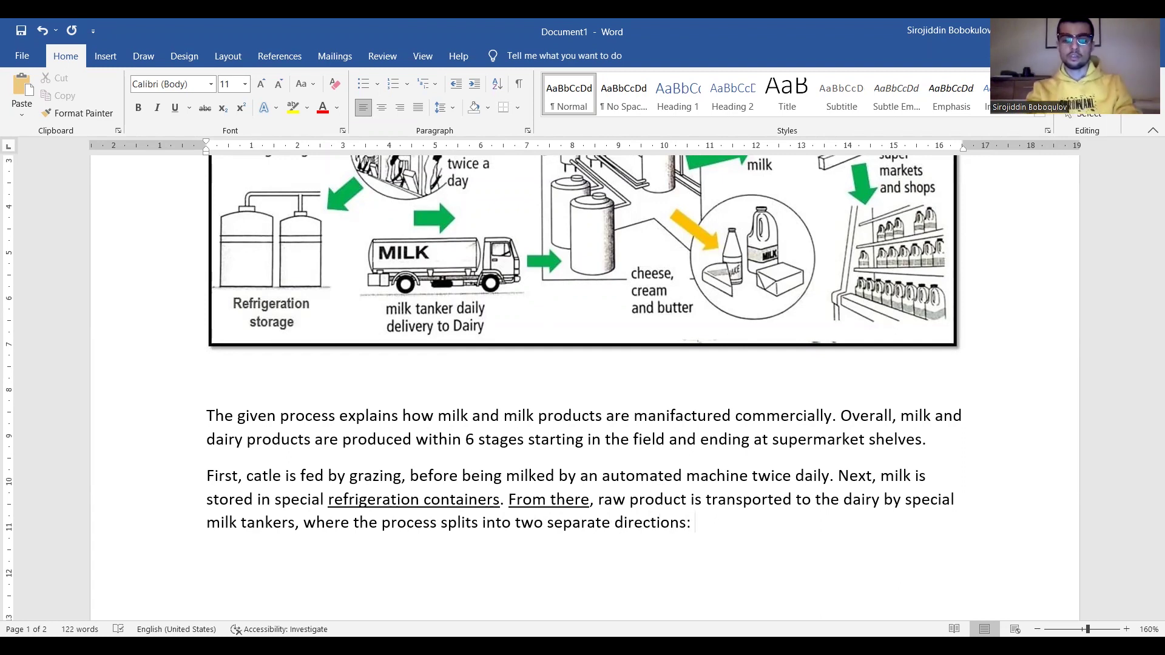
{"action": "scroll", "coordinate": [591, 320], "scroll_direction": "up", "scroll_amount": 1}
{"action": "scroll", "coordinate": [592, 321], "scroll_direction": "down", "scroll_amount": 3}
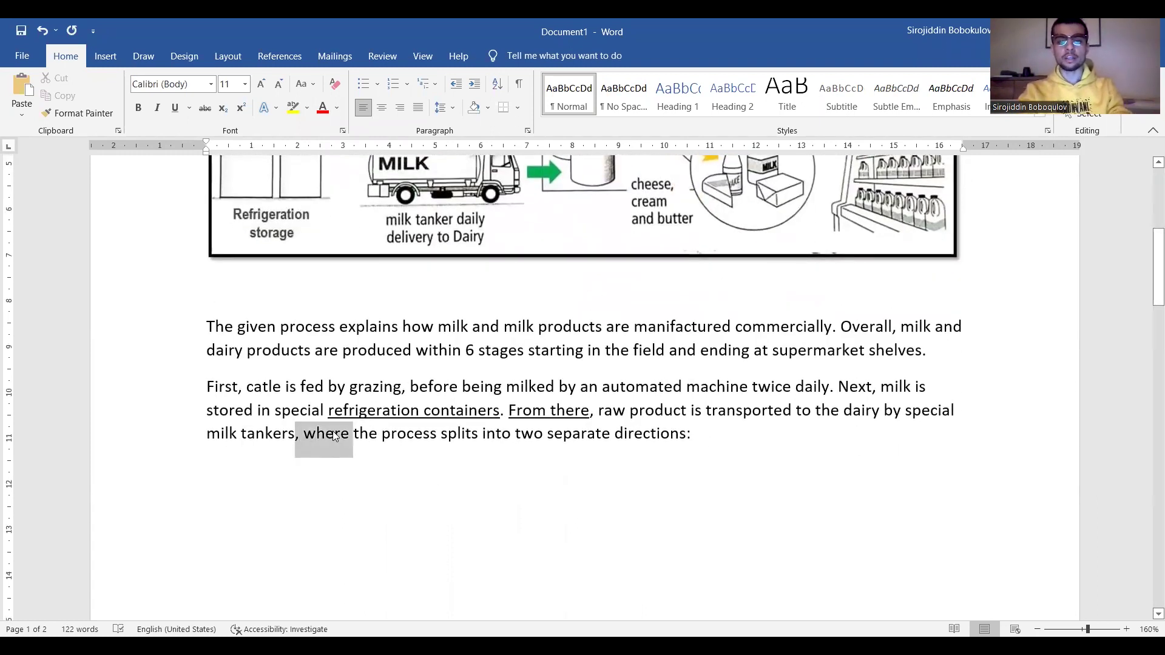
Italicize 'dairy' and 'where' in the second paragraph, then return to the end after 'directions:'.
{"action": "left_click", "coordinate": [304, 437]}
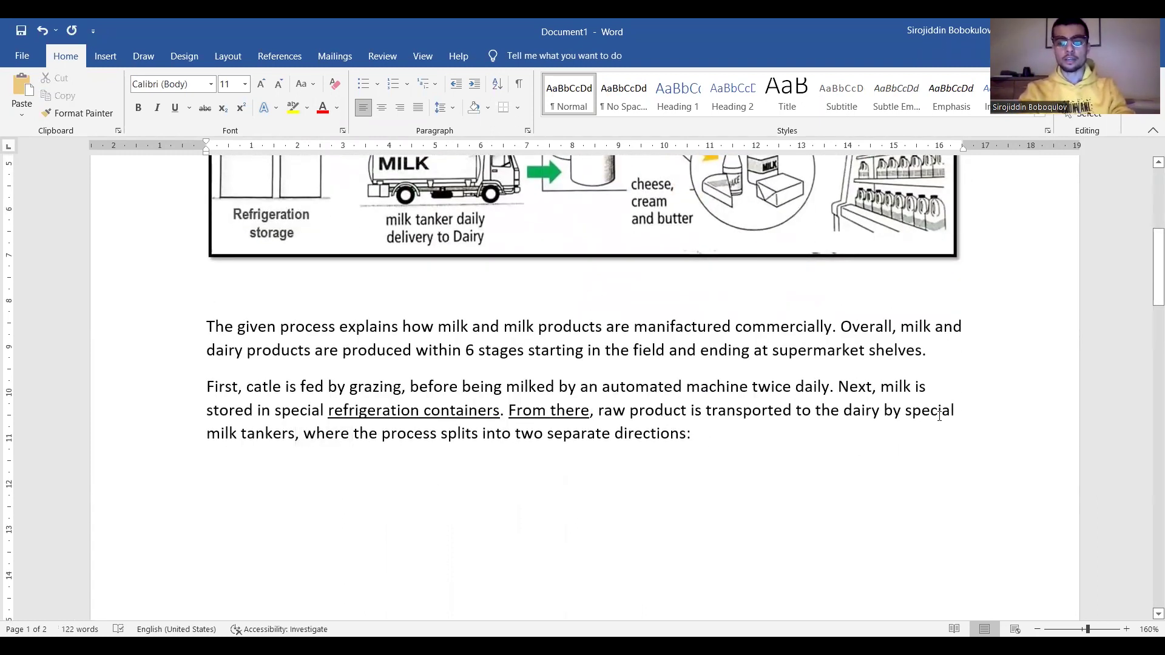
{"action": "double_click", "coordinate": [858, 414]}
{"action": "key", "text": "ctrl+i"}
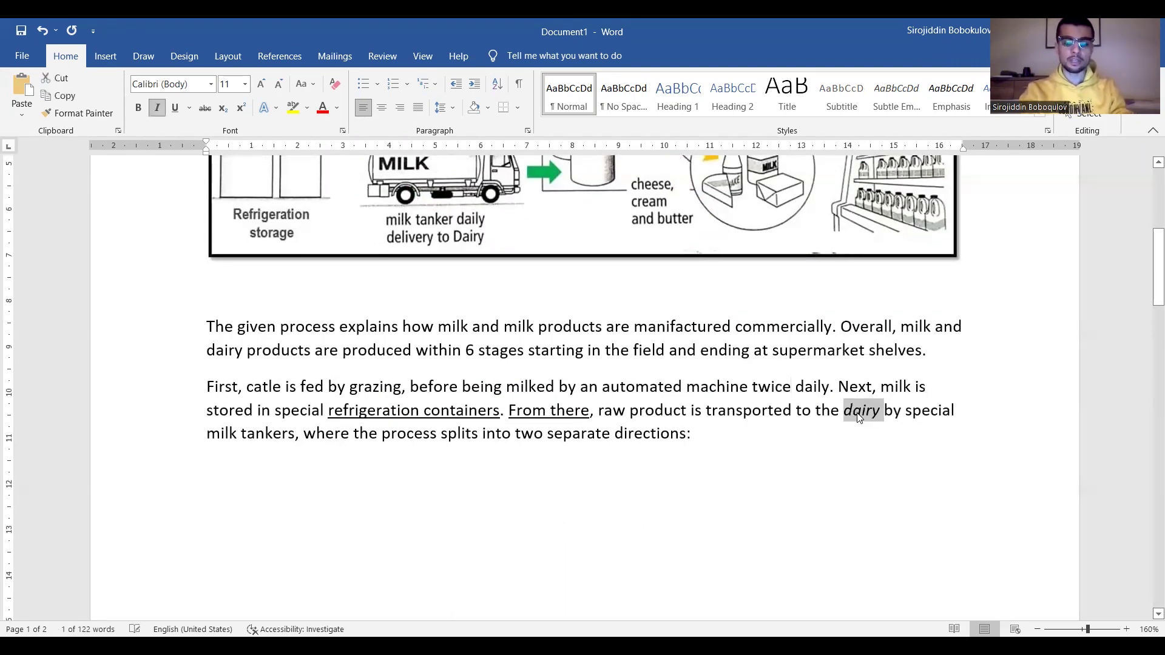
{"action": "double_click", "coordinate": [317, 434]}
{"action": "key", "text": "ctrl+i"}
{"action": "left_click", "coordinate": [390, 437]}
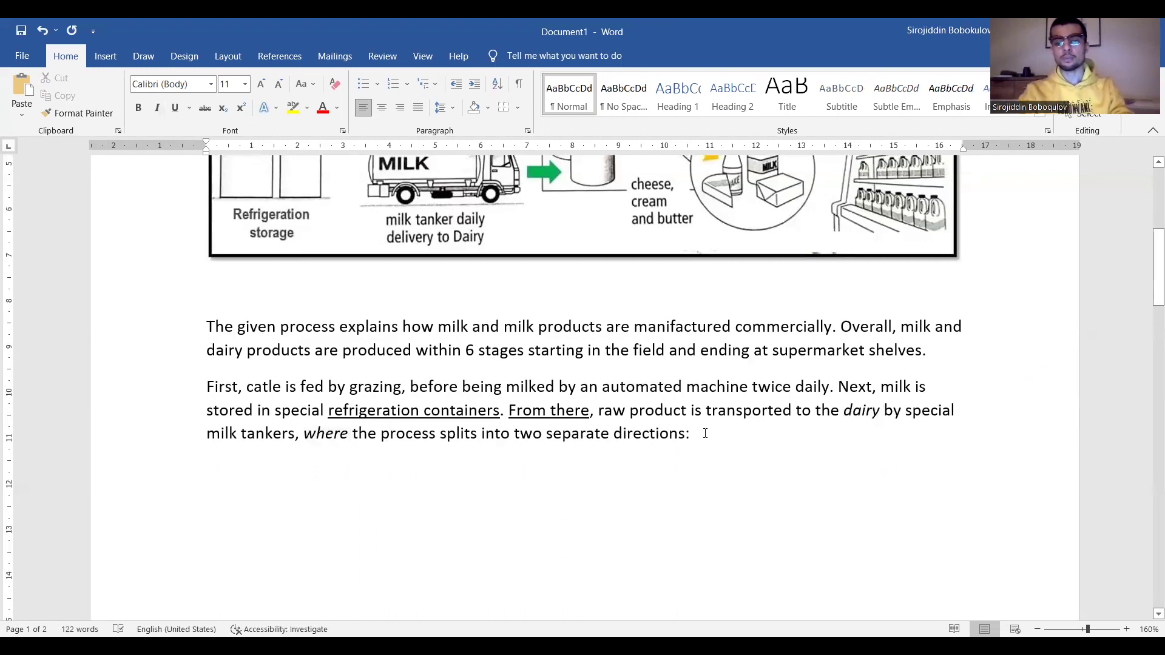
{"action": "left_click_drag", "start_coordinate": [692, 434], "coordinate": [686, 434]}
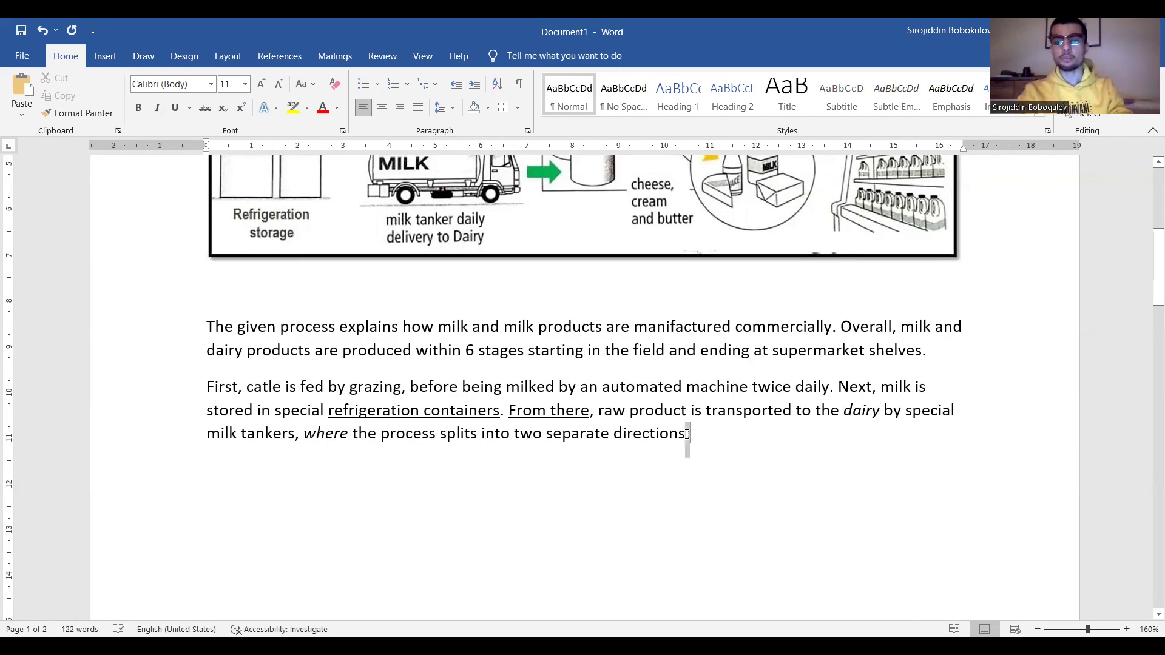
{"action": "left_click", "coordinate": [689, 435]}
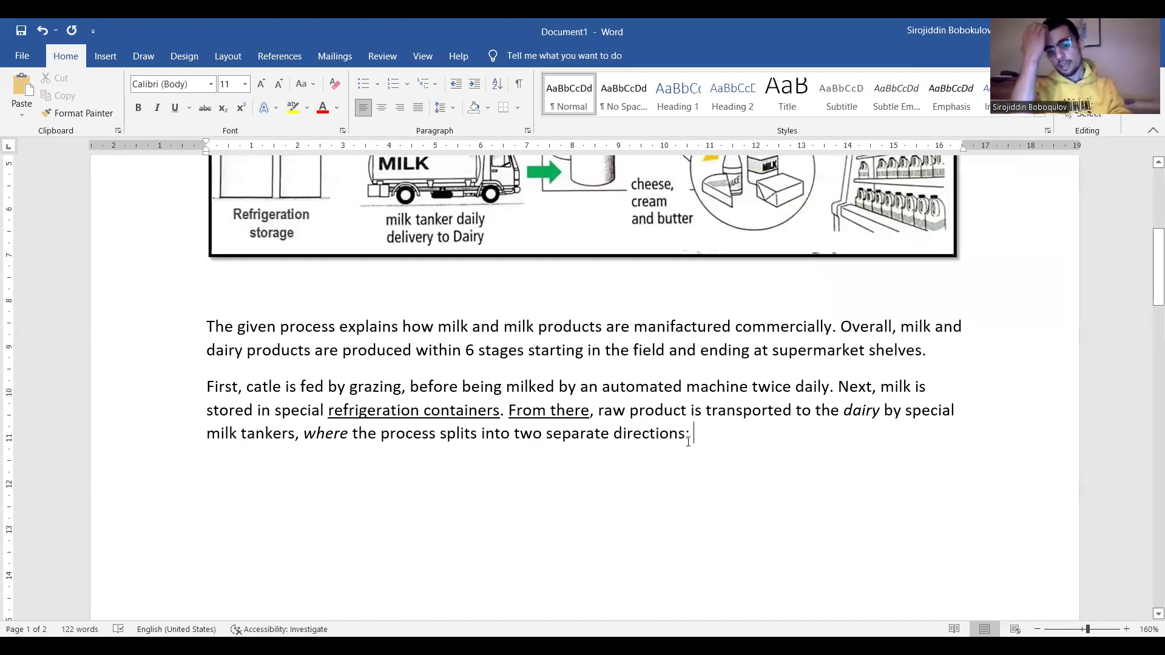
After the colon, add 'production of packaged milk and production of dairy products (cheese, cream, butter)'.
{"action": "scroll", "coordinate": [688, 442], "scroll_direction": "up", "scroll_amount": 2}
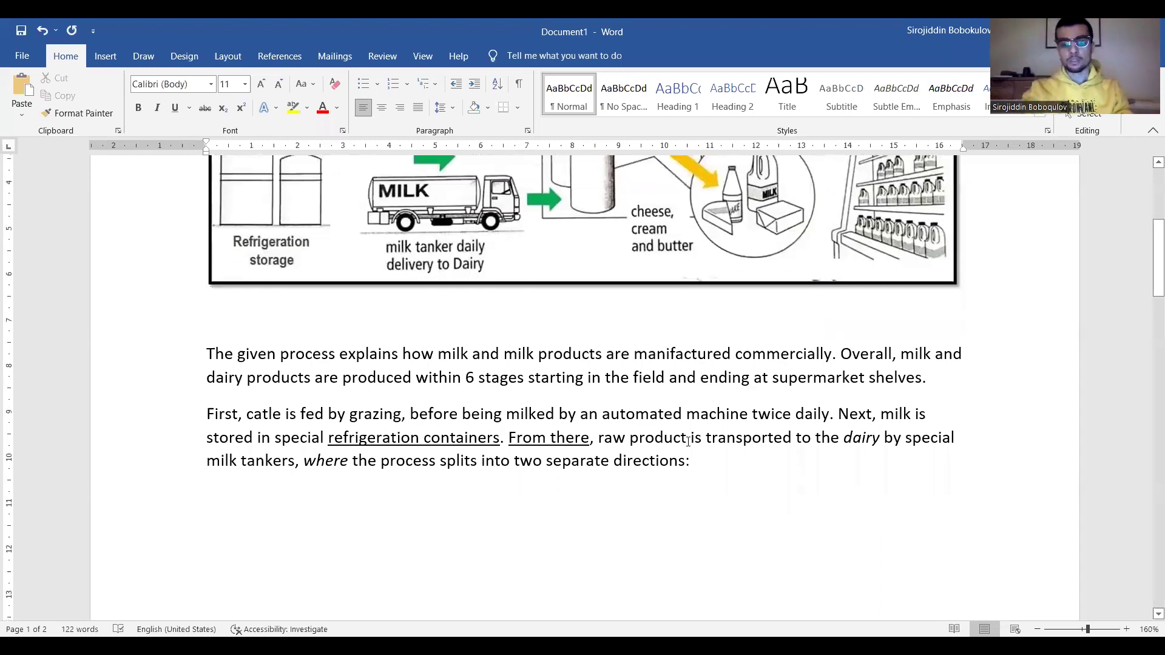
{"action": "scroll", "coordinate": [689, 441], "scroll_direction": "down", "scroll_amount": 1}
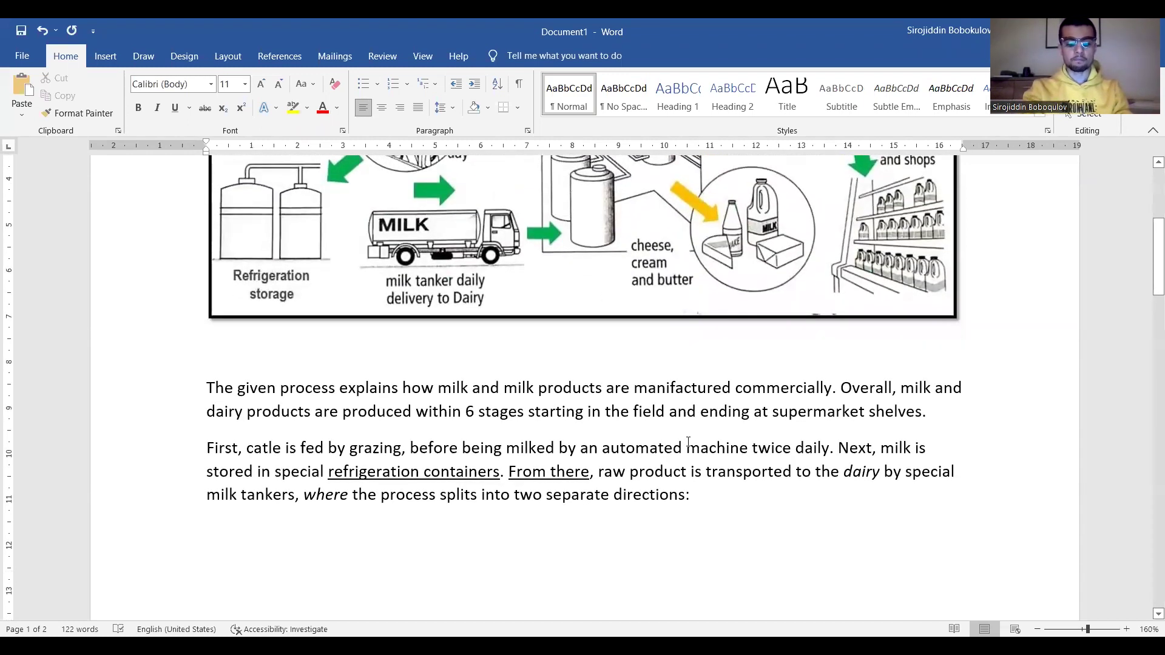
{"action": "type", "text": "prod"}
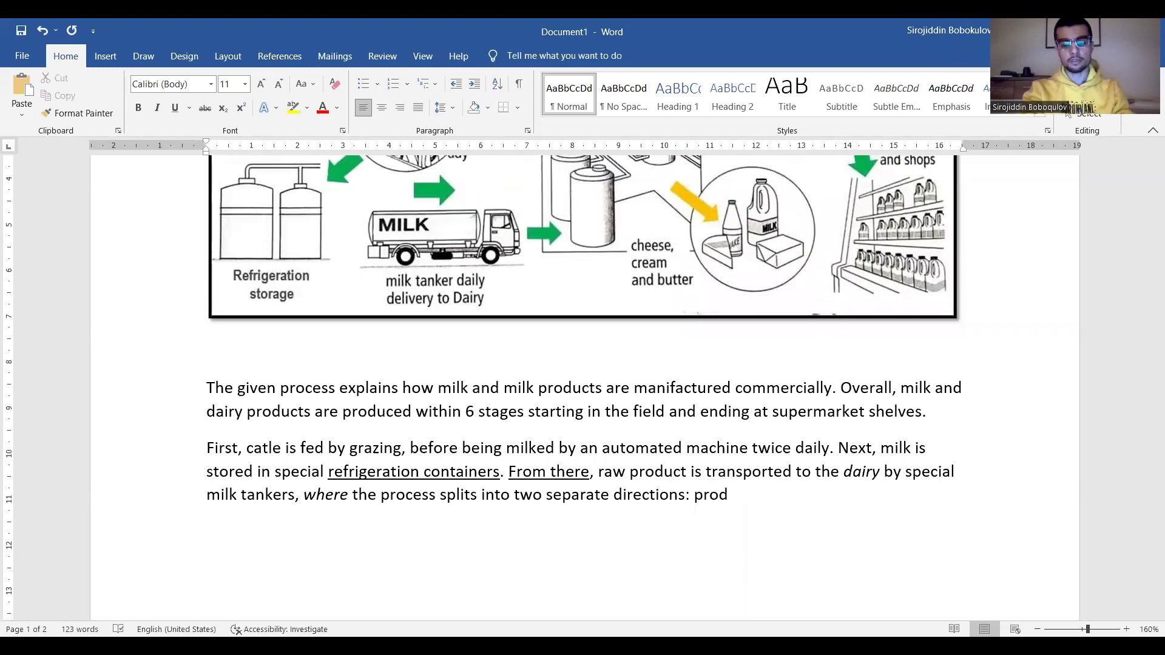
{"action": "type", "text": "uction of mil"}
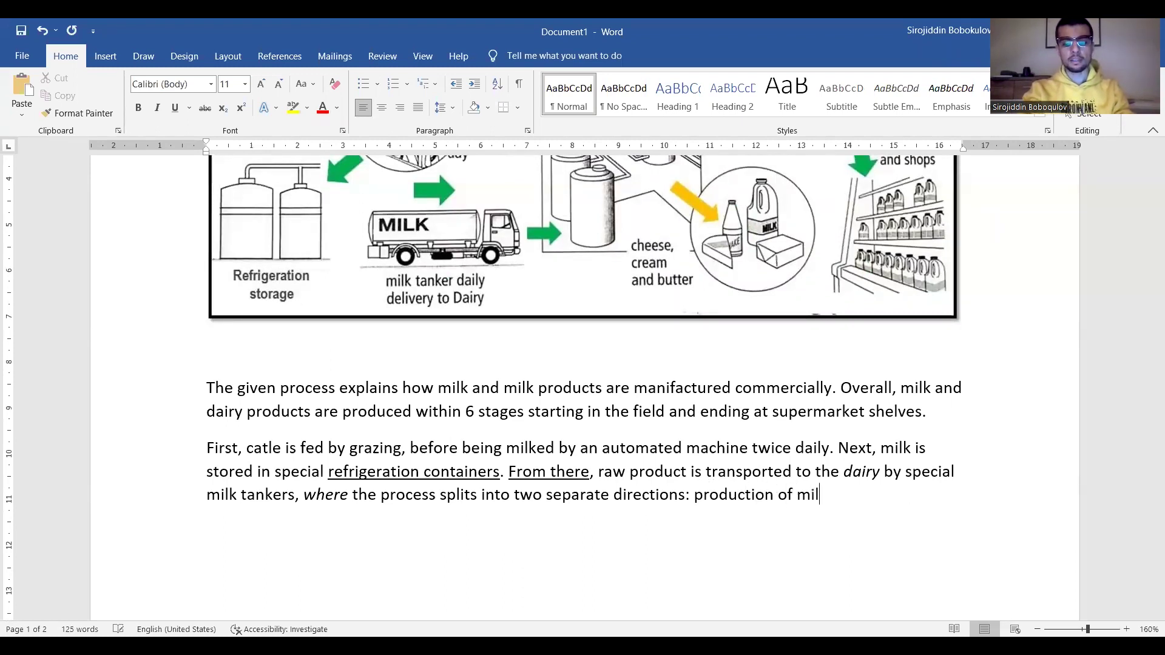
{"action": "key", "text": "ctrl+shift+Left"}
{"action": "type", "text": "packaged milk and "}
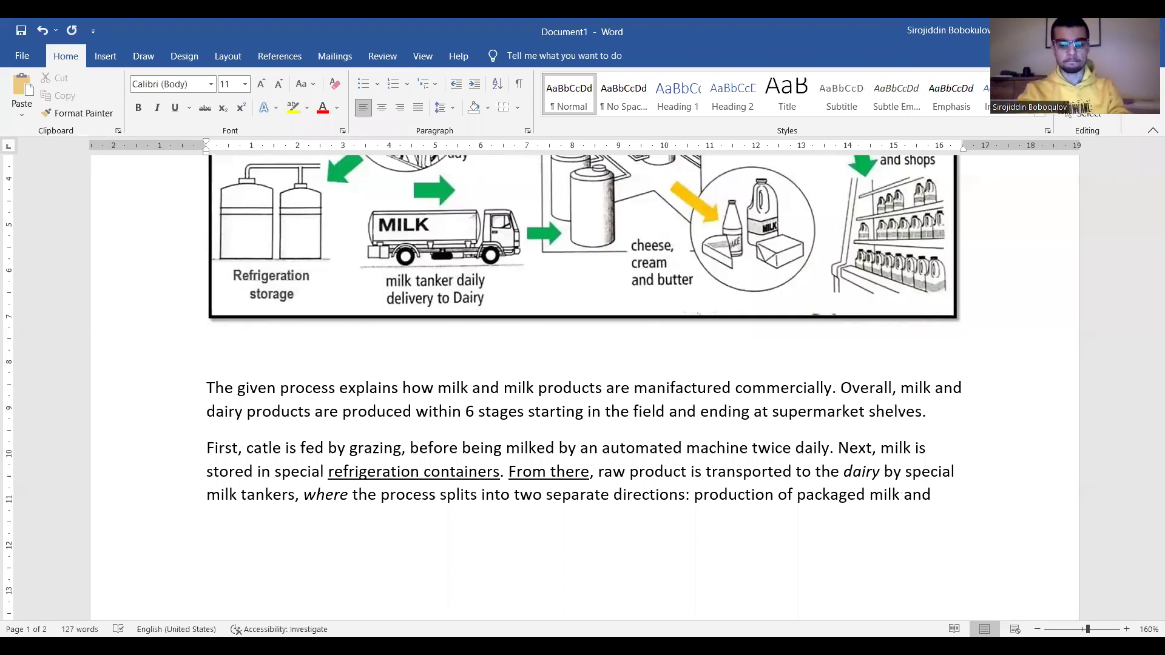
{"action": "type", "text": "production"}
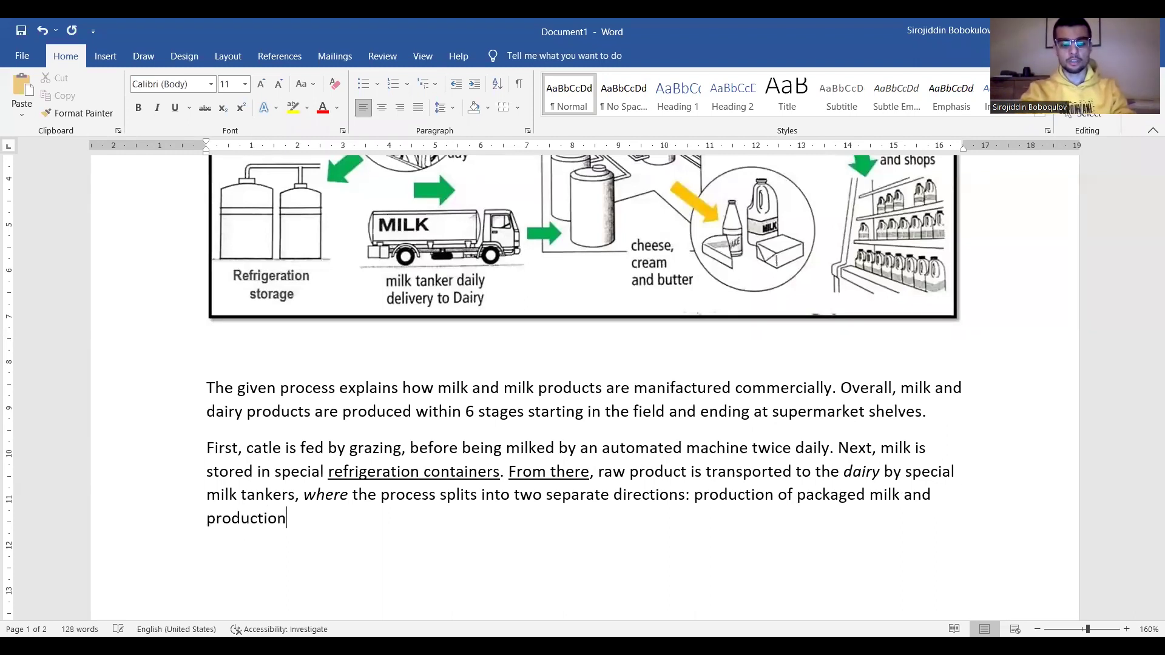
{"action": "type", "text": " of dairy "}
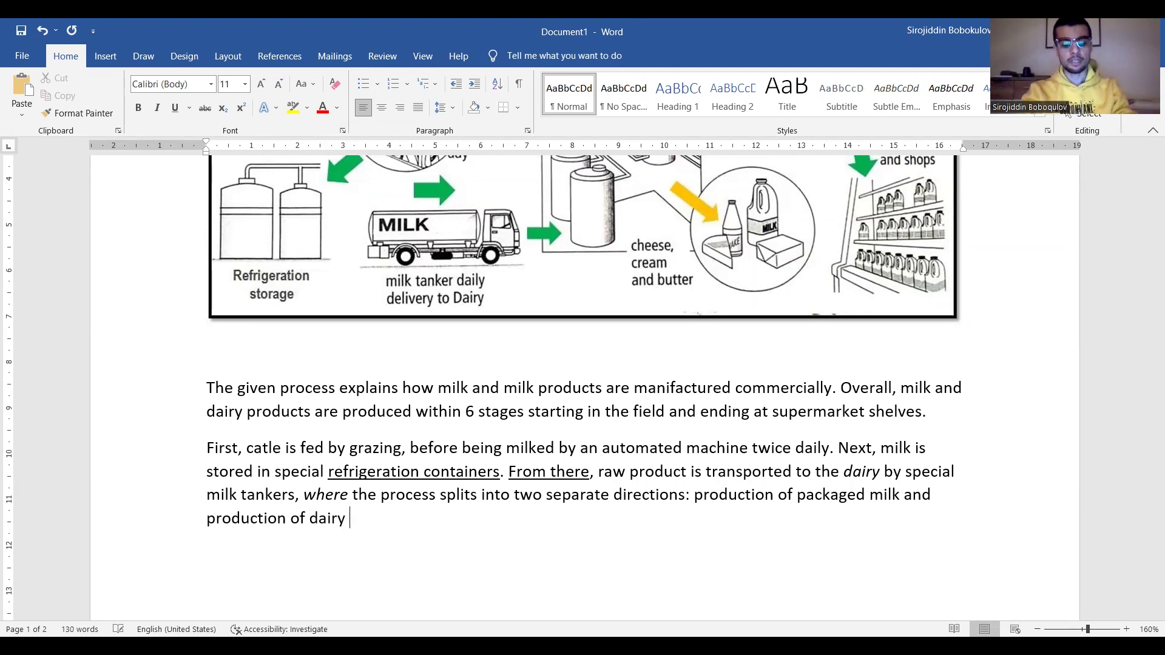
{"action": "type", "text": "products"}
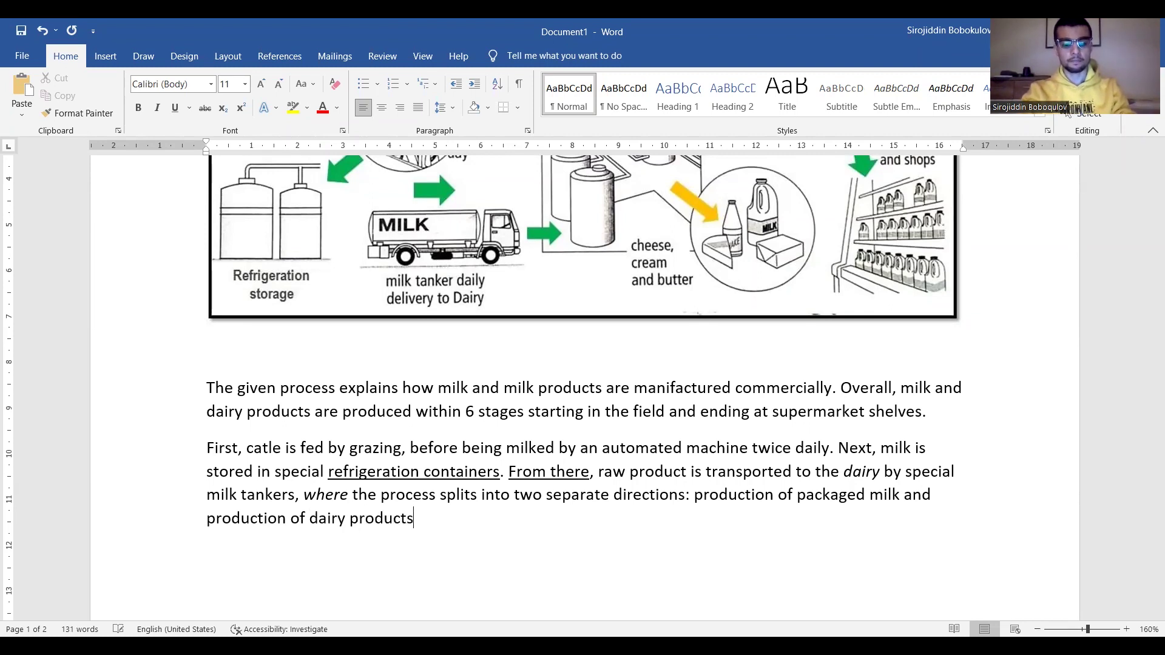
{"action": "type", "text": " ()"}
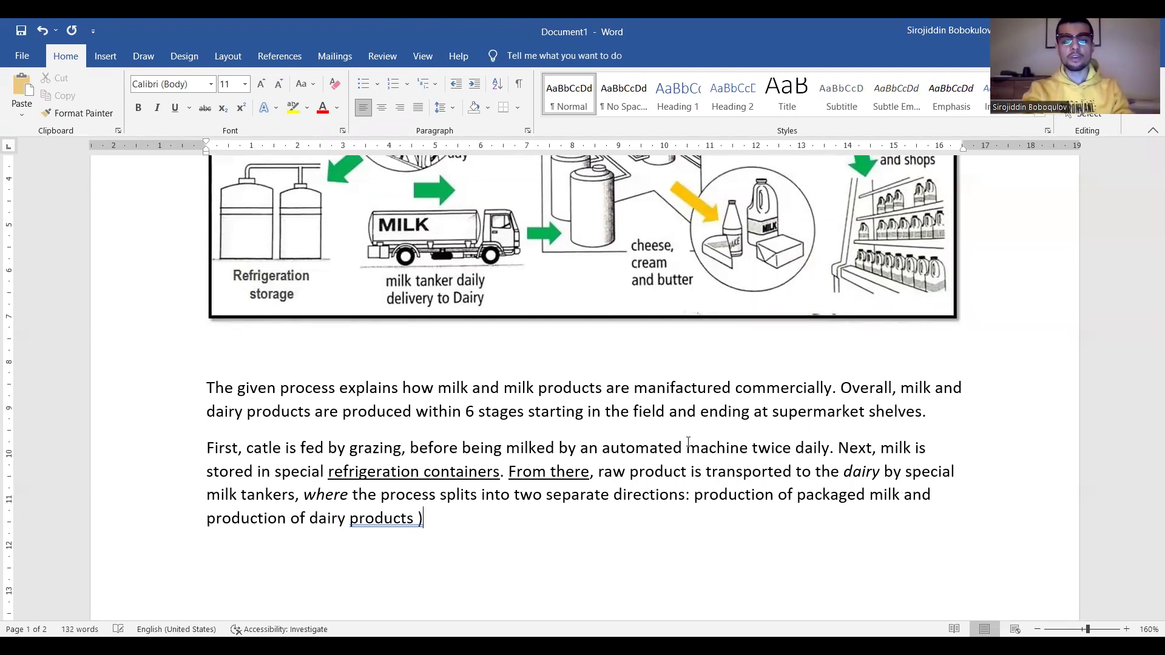
{"action": "key", "text": "Left"}
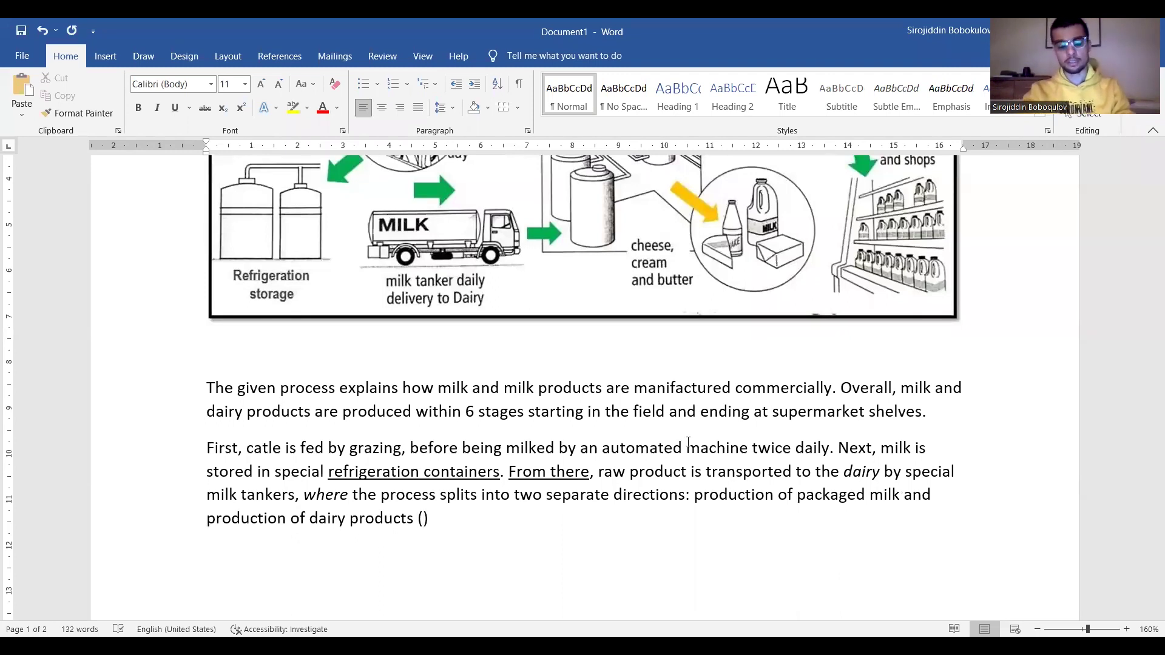
{"action": "type", "text": "cheese, "}
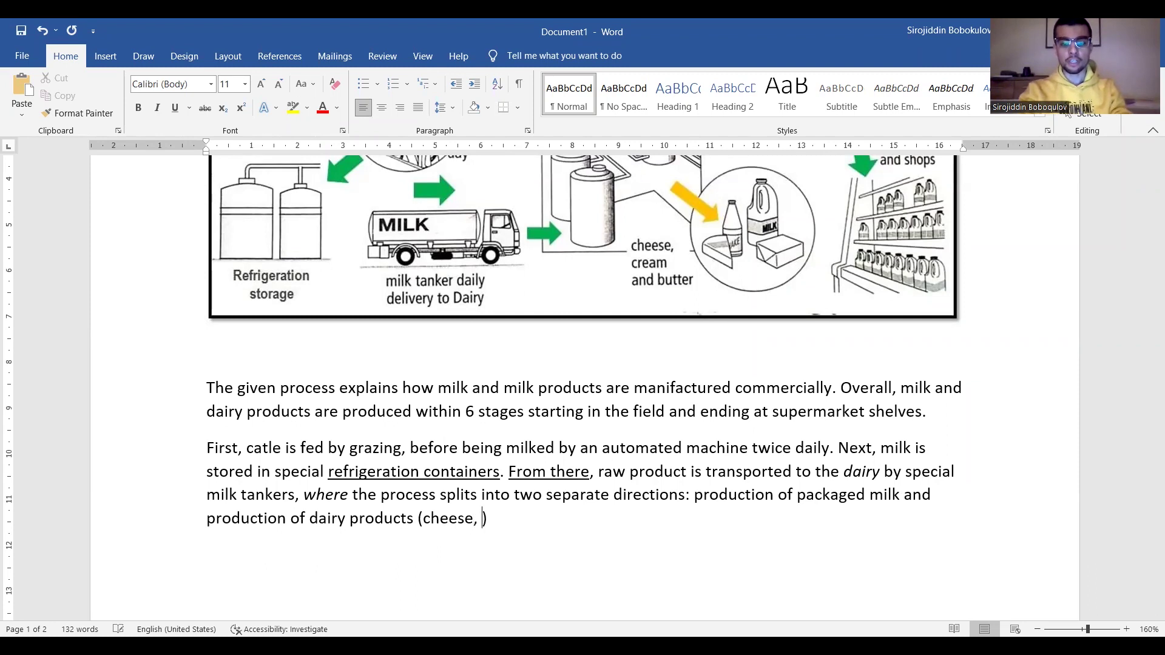
{"action": "type", "text": "cream, "}
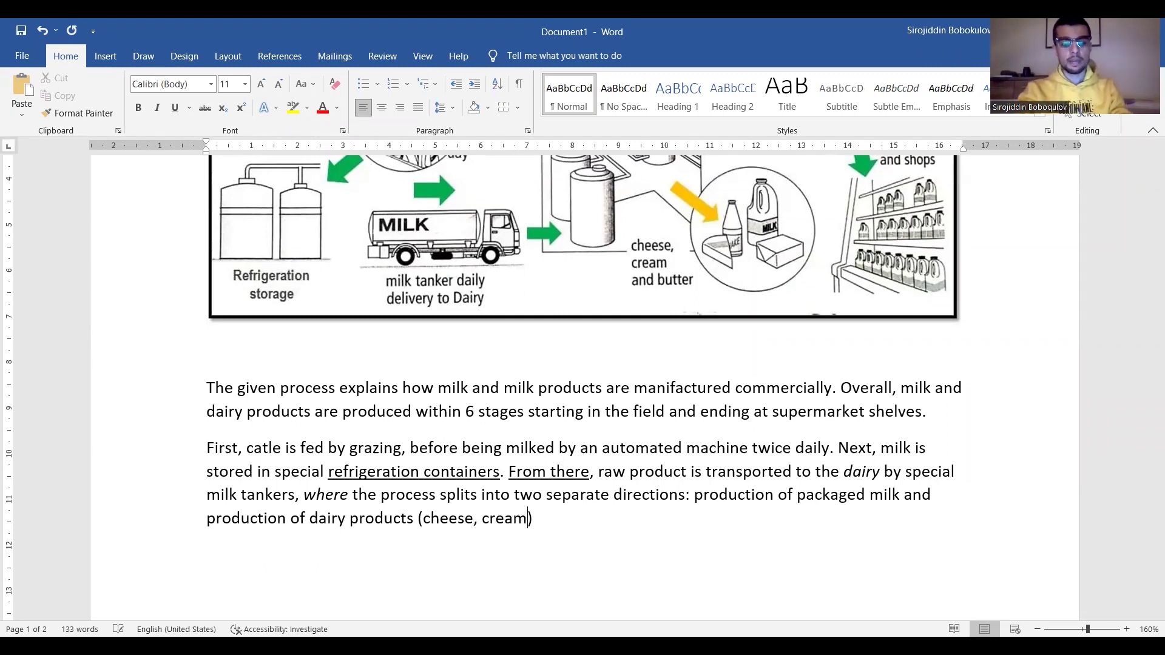
{"action": "type", "text": "butter"}
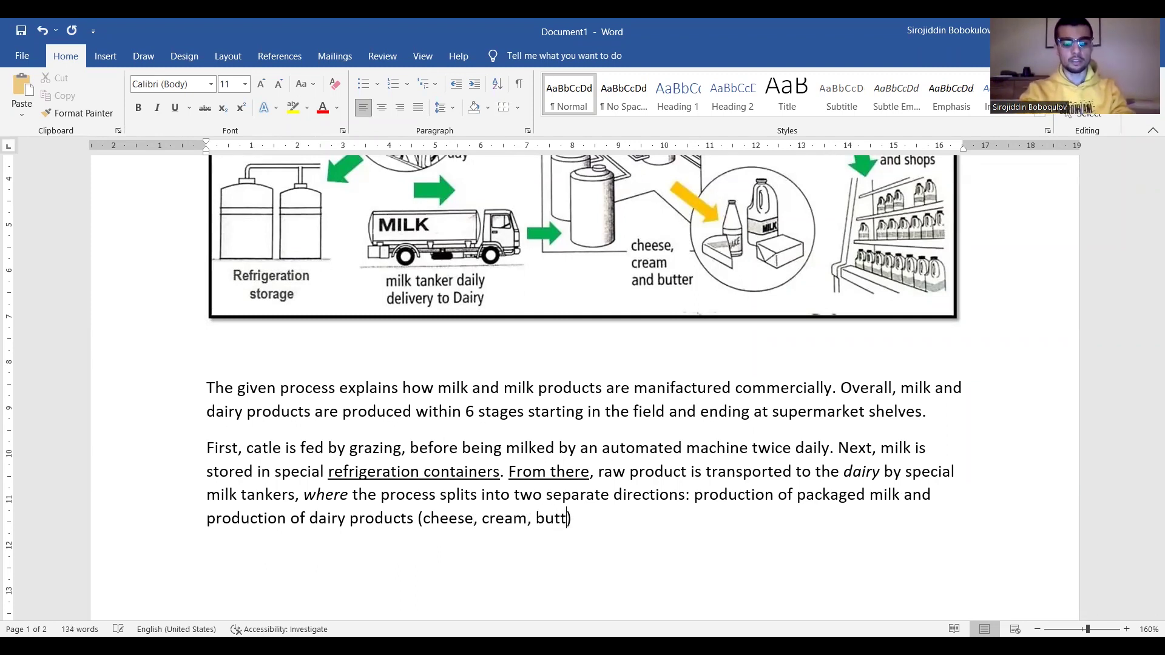
Replace 'dairy' with 'milk' in 'dairy products'.
{"action": "key", "text": "Left"}
{"action": "key", "text": "Left"}
{"action": "key", "text": "Left"}
{"action": "key", "text": "Left"}
{"action": "key", "text": "Left"}
{"action": "key", "text": "Left"}
{"action": "key", "text": "Left"}
{"action": "key", "text": "Left"}
{"action": "key", "text": "Left"}
{"action": "key", "text": "Left"}
{"action": "key", "text": "Left"}
{"action": "key", "text": "Left"}
{"action": "key", "text": "Left"}
{"action": "key", "text": "Left"}
{"action": "key", "text": "Left"}
{"action": "key", "text": "Left"}
{"action": "key", "text": "Left"}
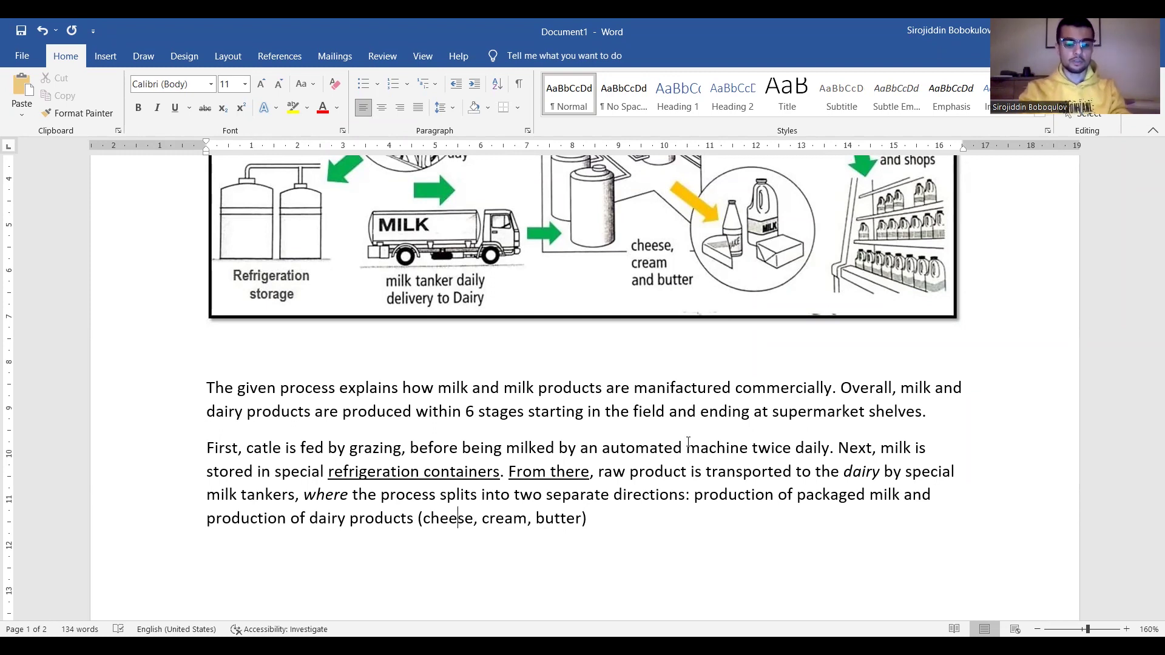
{"action": "key", "text": "Left"}
{"action": "key", "text": "Left"}
{"action": "key", "text": "Left"}
{"action": "key", "text": "Left"}
{"action": "key", "text": "Left"}
{"action": "key", "text": "Left"}
{"action": "key", "text": "Right"}
{"action": "key", "text": "Right"}
{"action": "key", "text": "Right"}
{"action": "key", "text": "Right"}
{"action": "key", "text": "Right"}
{"action": "key", "text": "Right"}
{"action": "key", "text": "Left"}
{"action": "key", "text": "ctrl+shift+Left"}
{"action": "type", "text": "milk"}
{"action": "key", "text": "Right"}
{"action": "key", "text": "Right"}
{"action": "key", "text": "Right"}
{"action": "key", "text": "Right"}
{"action": "key", "text": "Right"}
{"action": "key", "text": "Right"}
{"action": "key", "text": "Right"}
{"action": "key", "text": "Right"}
{"action": "key", "text": "Right"}
{"action": "key", "text": "Right"}
{"action": "key", "text": "Right"}
{"action": "key", "text": "ctrl+Right"}
{"action": "key", "text": "ctrl+Right"}
{"action": "key", "text": "ctrl+Right"}
{"action": "key", "text": "ctrl+Right"}
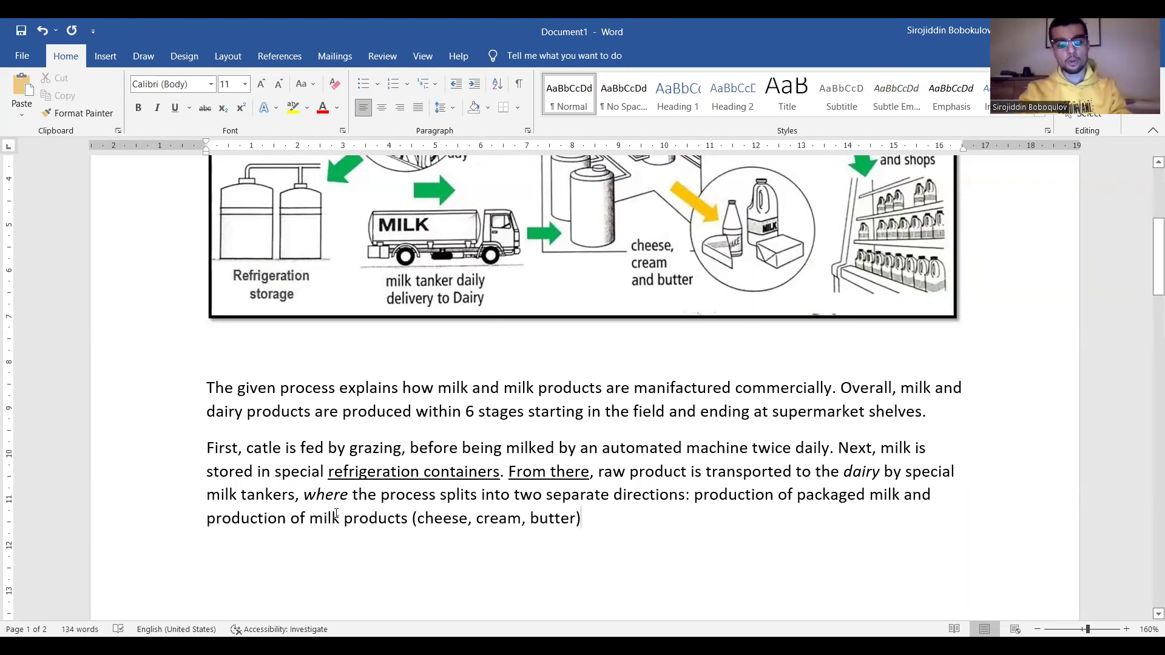
Try cutting 'milk products (' and the closing bracket, then undo both to restore them.
{"action": "left_click", "coordinate": [314, 520]}
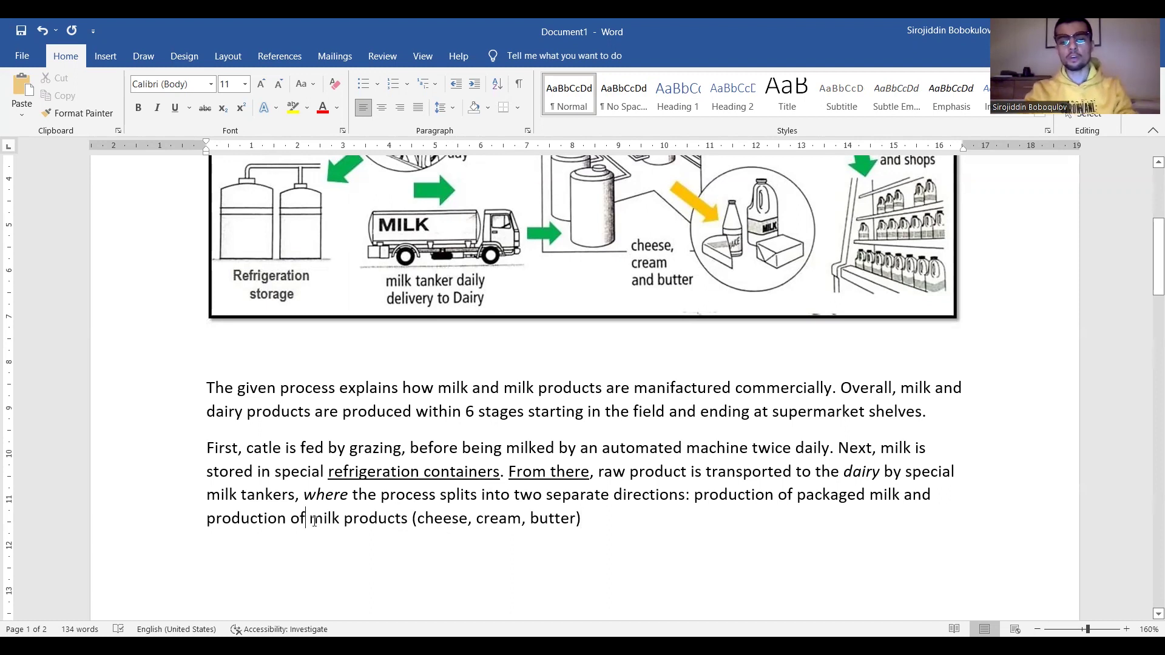
{"action": "left_click_drag", "start_coordinate": [315, 520], "coordinate": [418, 520]}
{"action": "key", "text": "ctrl+x"}
{"action": "left_click", "coordinate": [472, 519]}
{"action": "key", "text": "BackSpace"}
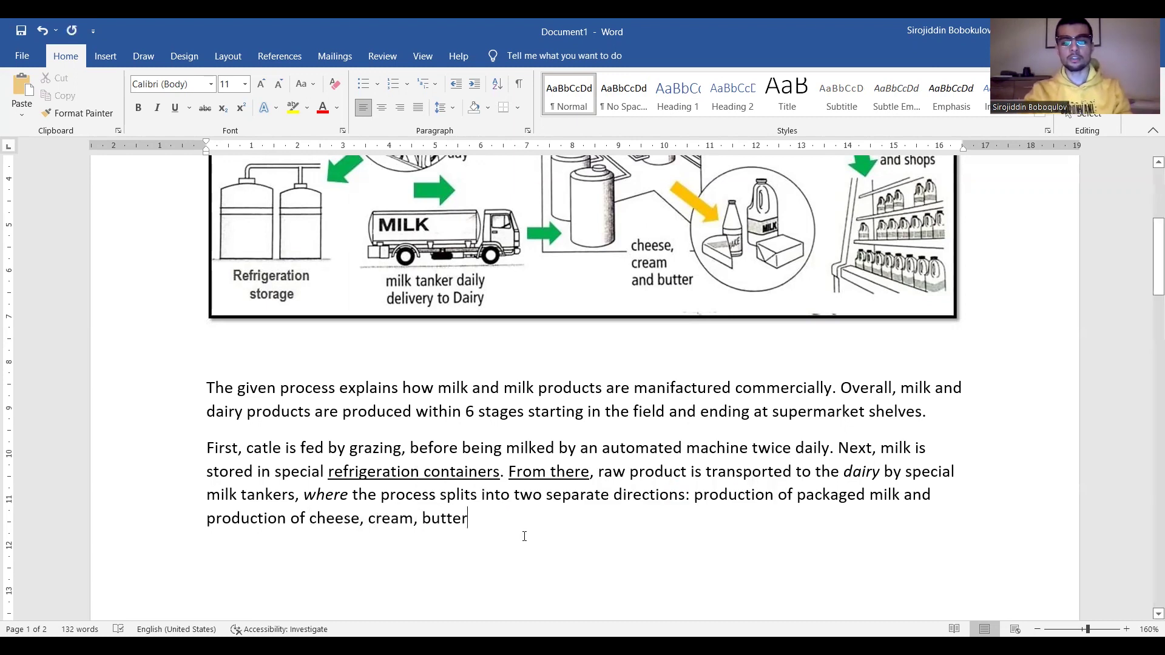
{"action": "key", "text": "ctrl+z"}
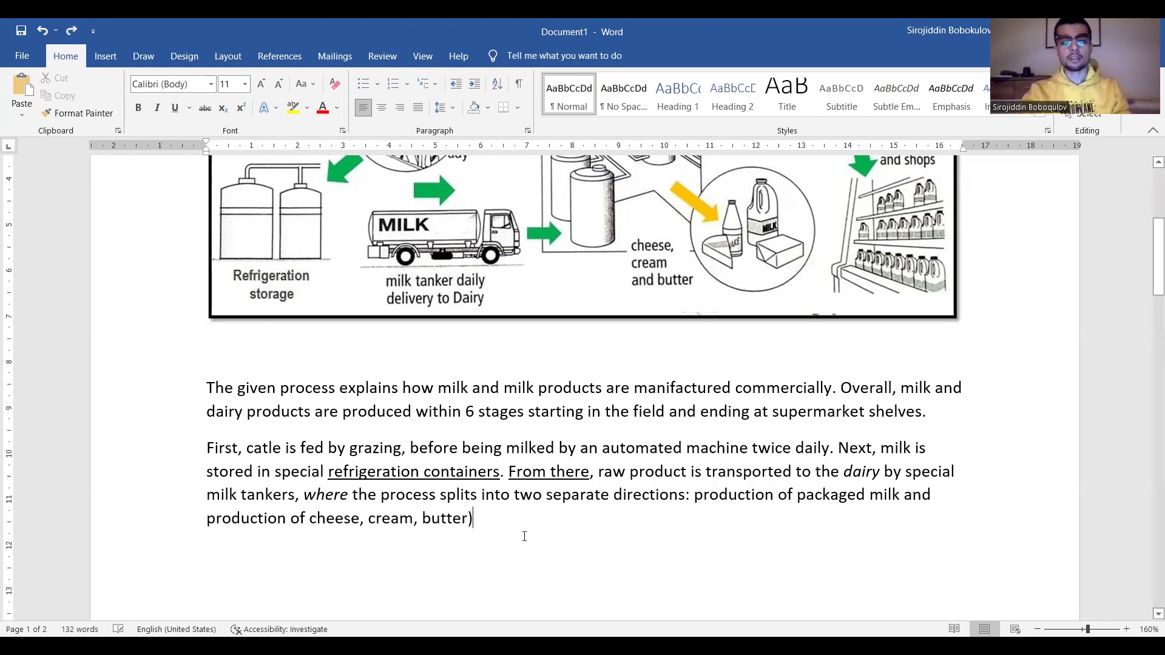
{"action": "key", "text": "ctrl+z"}
{"action": "left_click", "coordinate": [367, 520]}
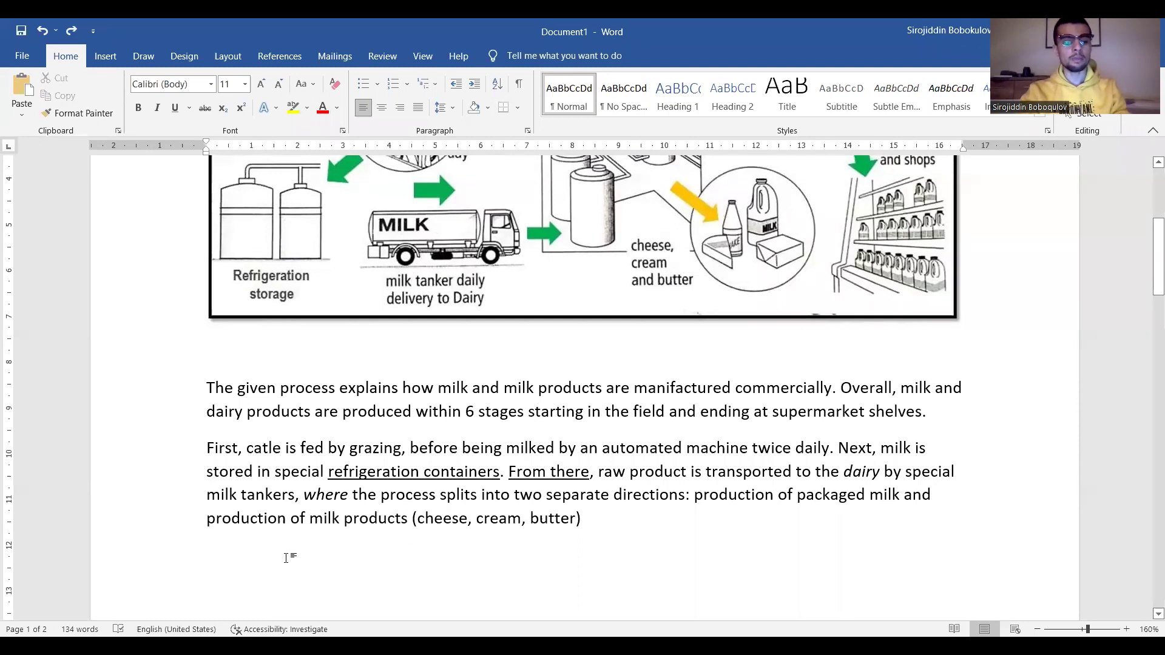
{"action": "left_click_drag", "start_coordinate": [581, 519], "coordinate": [206, 388]}
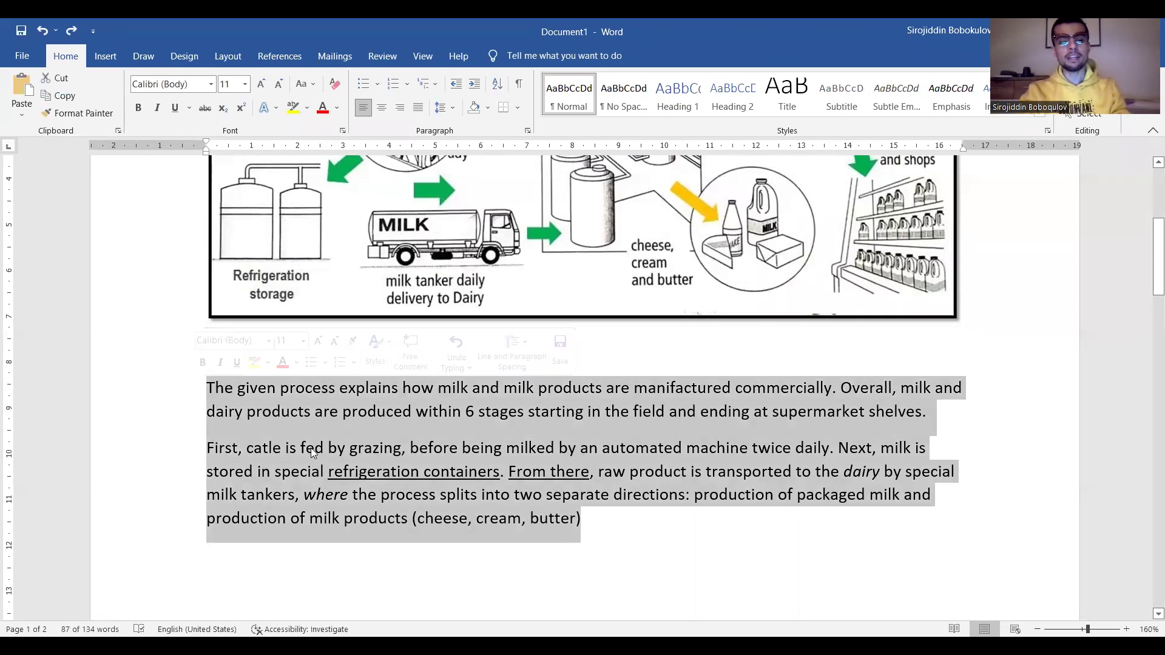
Replace the brackets with 'such as', giving 'milk products such as cheese, cream, butter'.
{"action": "left_click", "coordinate": [618, 524]}
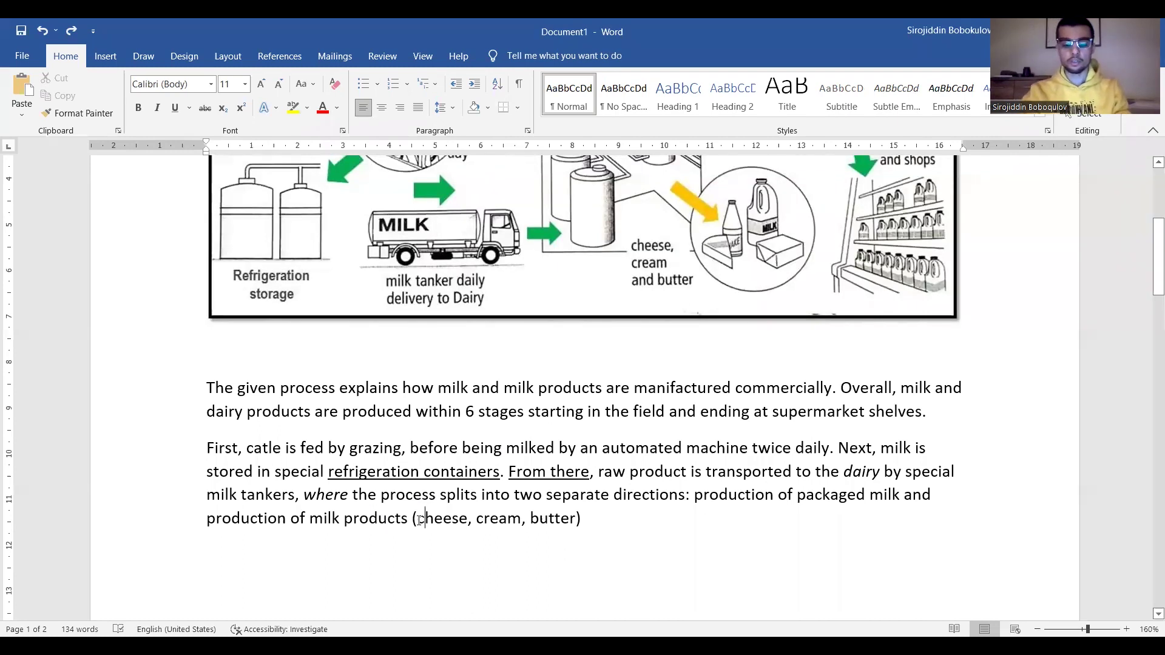
{"action": "type", "text": "such as"}
{"action": "key", "text": "Delete"}
{"action": "key", "text": "ctrl+Right"}
{"action": "key", "text": "ctrl+Right"}
{"action": "key", "text": "ctrl+Right"}
{"action": "key", "text": "ctrl+Right"}
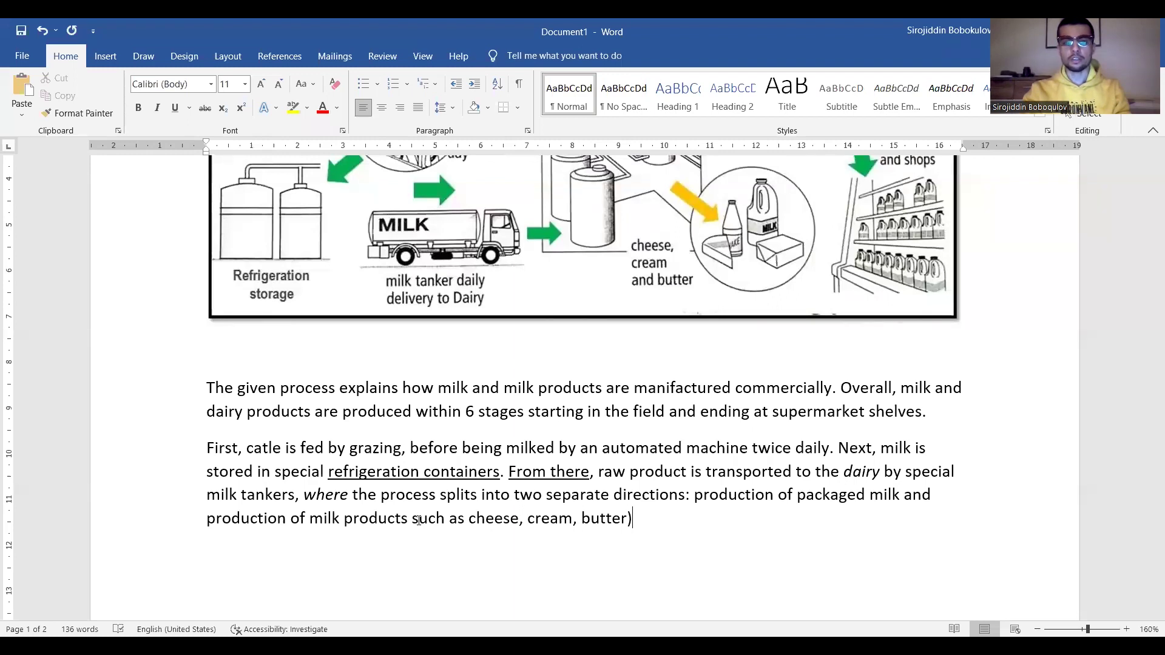
{"action": "key", "text": "BackSpace"}
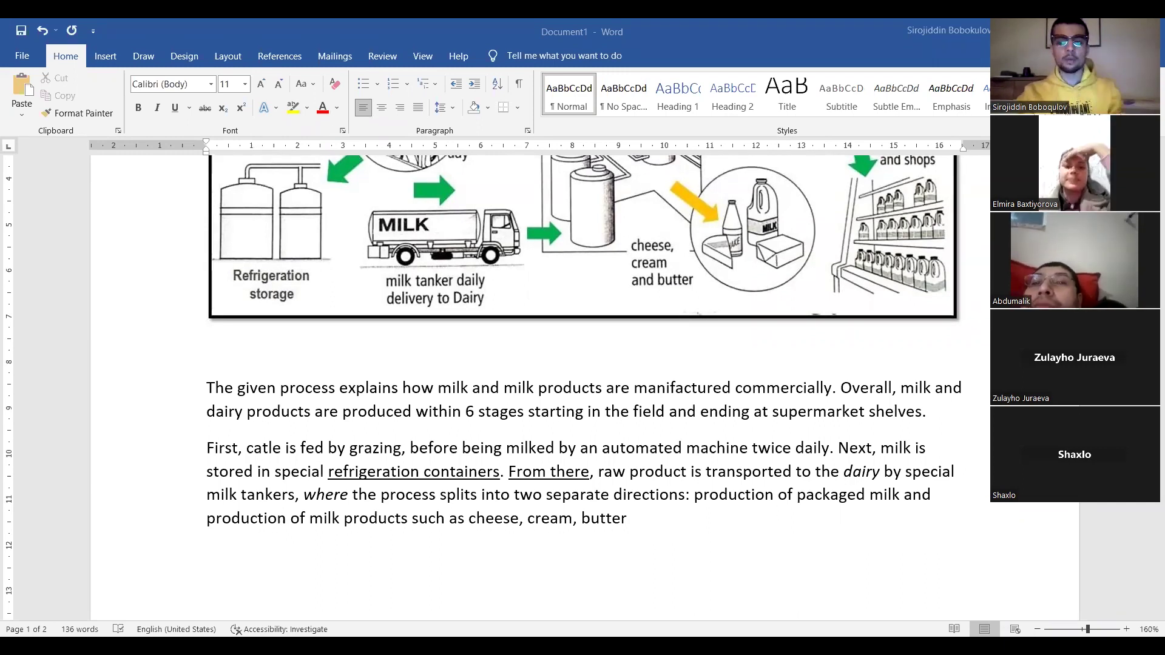
{"action": "double_click", "coordinate": [227, 523]}
{"action": "left_click", "coordinate": [239, 522]}
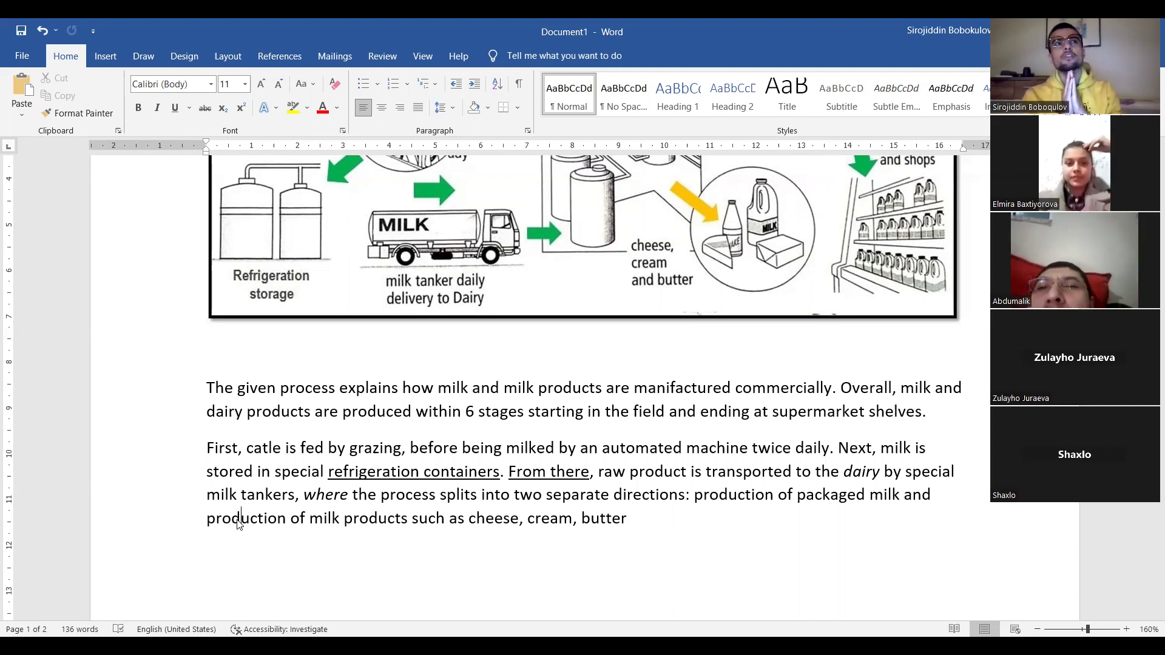
{"action": "double_click", "coordinate": [239, 523]}
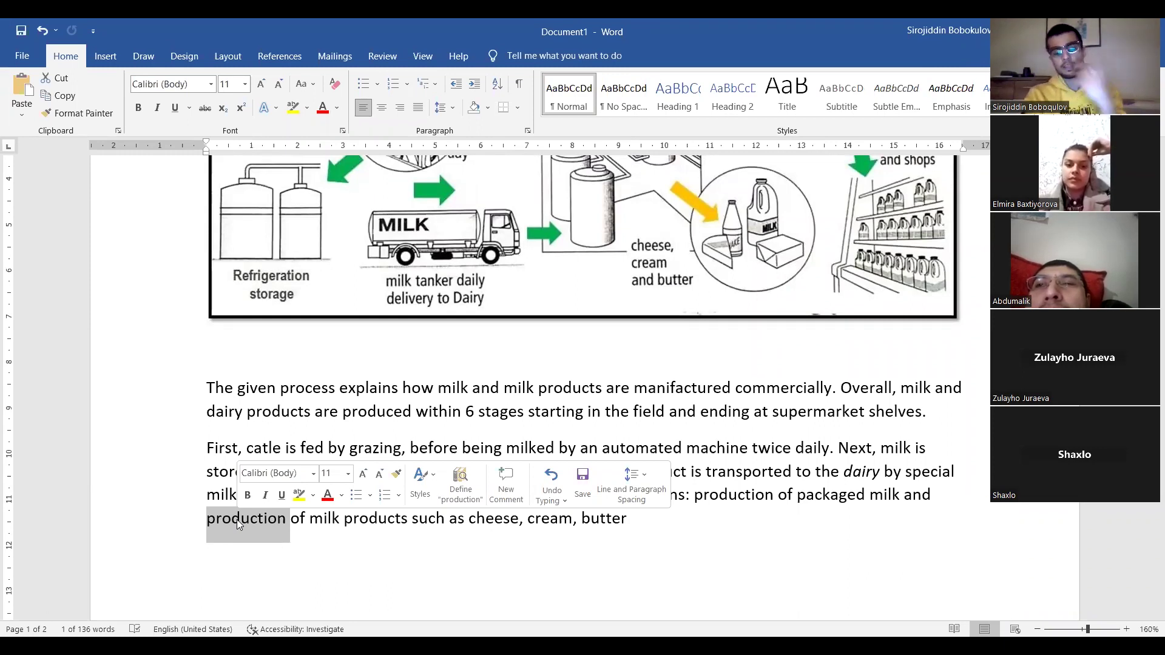
Change the two 'production of' phrases to 'producing' and 'making'.
{"action": "left_click", "coordinate": [690, 494]}
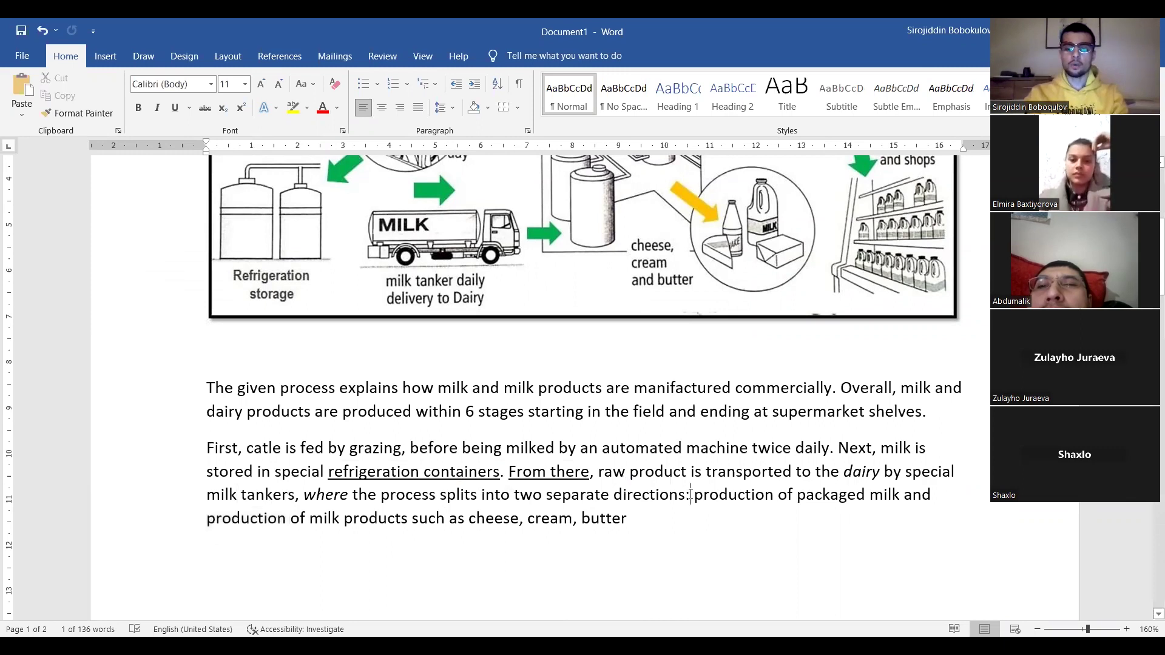
{"action": "key", "text": "ctrl+shift+Right"}
{"action": "key", "text": "ctrl+shift+Right"}
{"action": "type", "text": "producing"}
{"action": "key", "text": "ctrl+Right"}
{"action": "key", "text": "ctrl+Right"}
{"action": "key", "text": "ctrl+Right"}
{"action": "key", "text": "ctrl+shift+Right"}
{"action": "key", "text": "ctrl+shift+Right"}
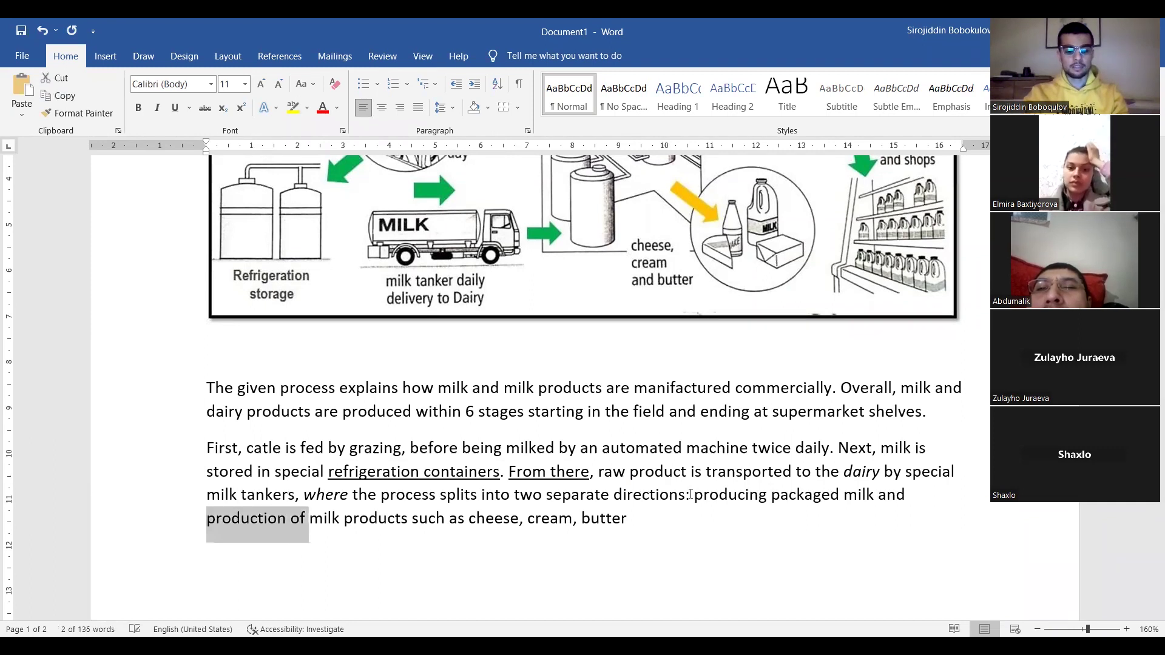
{"action": "type", "text": "making"}
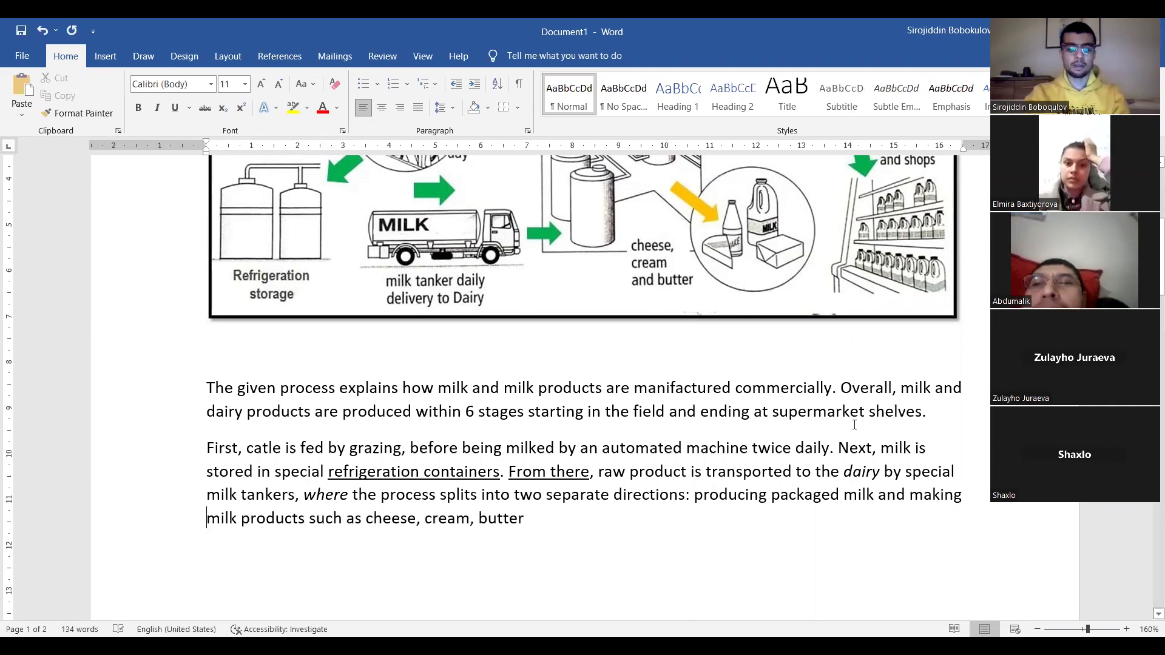
Replace 'milk' before 'products' with 'other', giving 'making other products'.
{"action": "key", "text": "ctrl+shift+Right"}
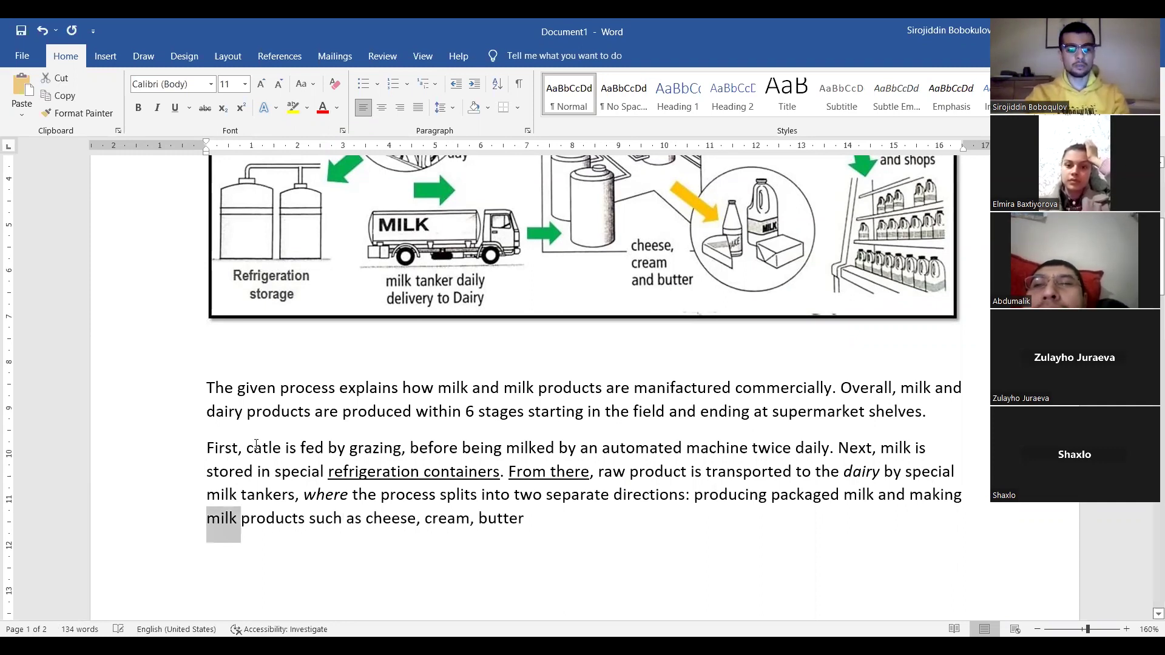
{"action": "key", "text": "BackSpace"}
{"action": "type", "text": "other"}
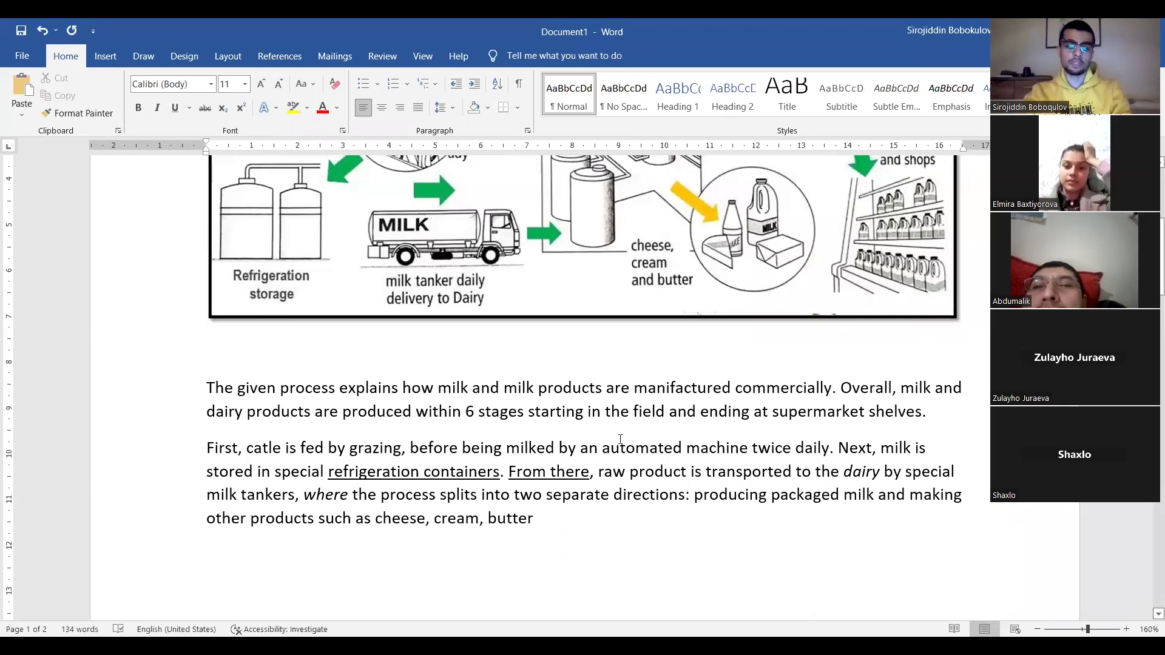
{"action": "left_click_drag", "start_coordinate": [207, 413], "coordinate": [313, 413]}
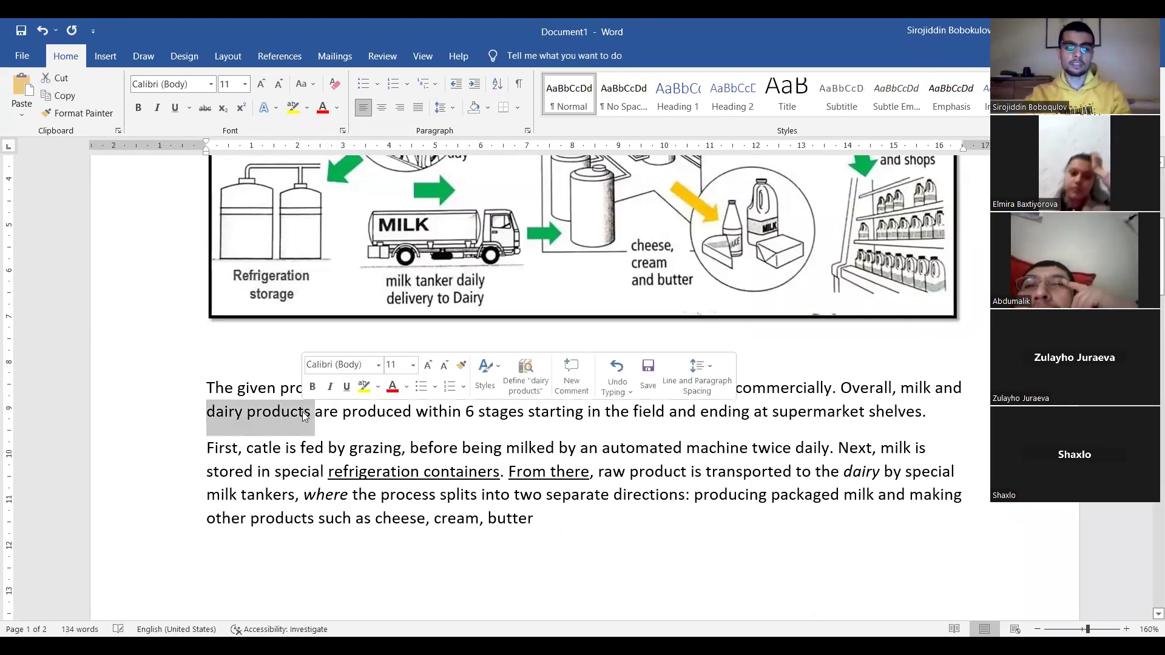
{"action": "double_click", "coordinate": [917, 388]}
{"action": "left_click", "coordinate": [902, 472]}
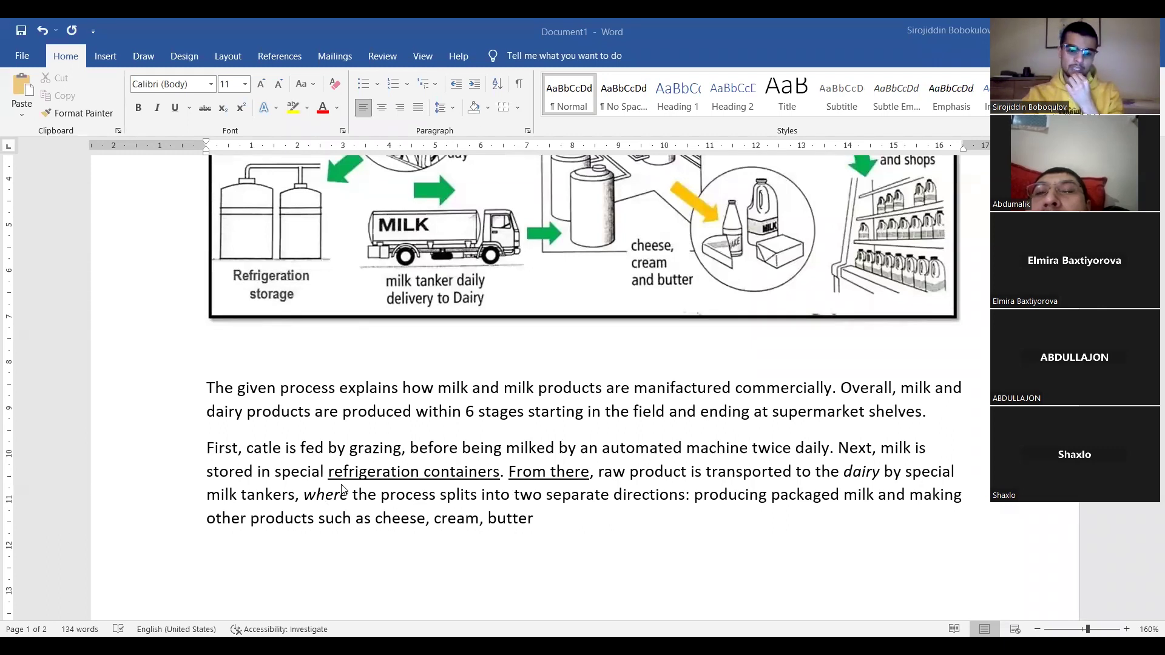
Move the phrase 'by special milk tankers' to directly after 'transported'.
{"action": "left_click", "coordinate": [306, 498]}
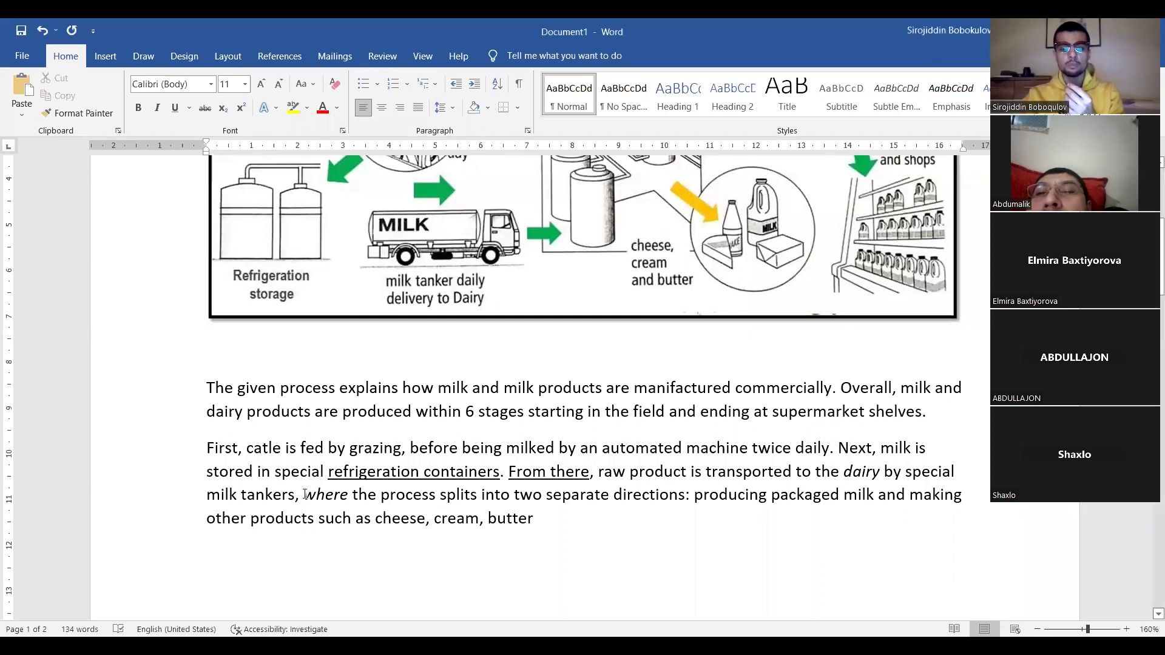
{"action": "left_click", "coordinate": [880, 471]}
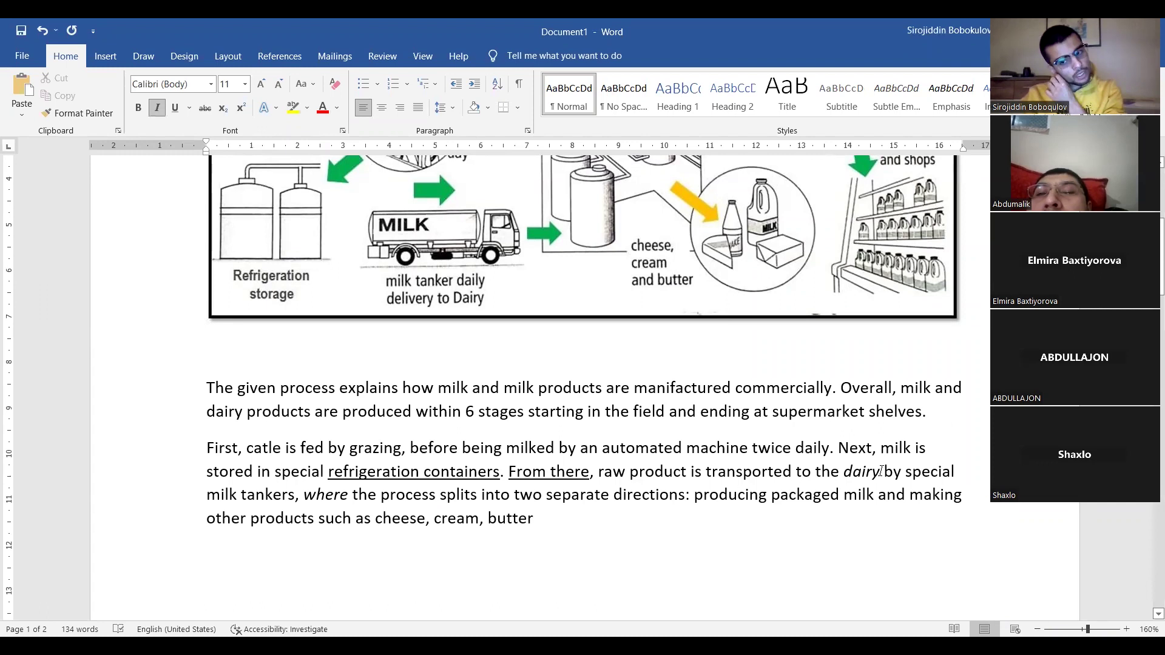
{"action": "left_click_drag", "start_coordinate": [881, 471], "coordinate": [295, 497]}
{"action": "key", "text": "ctrl+c"}
{"action": "key", "text": "Delete"}
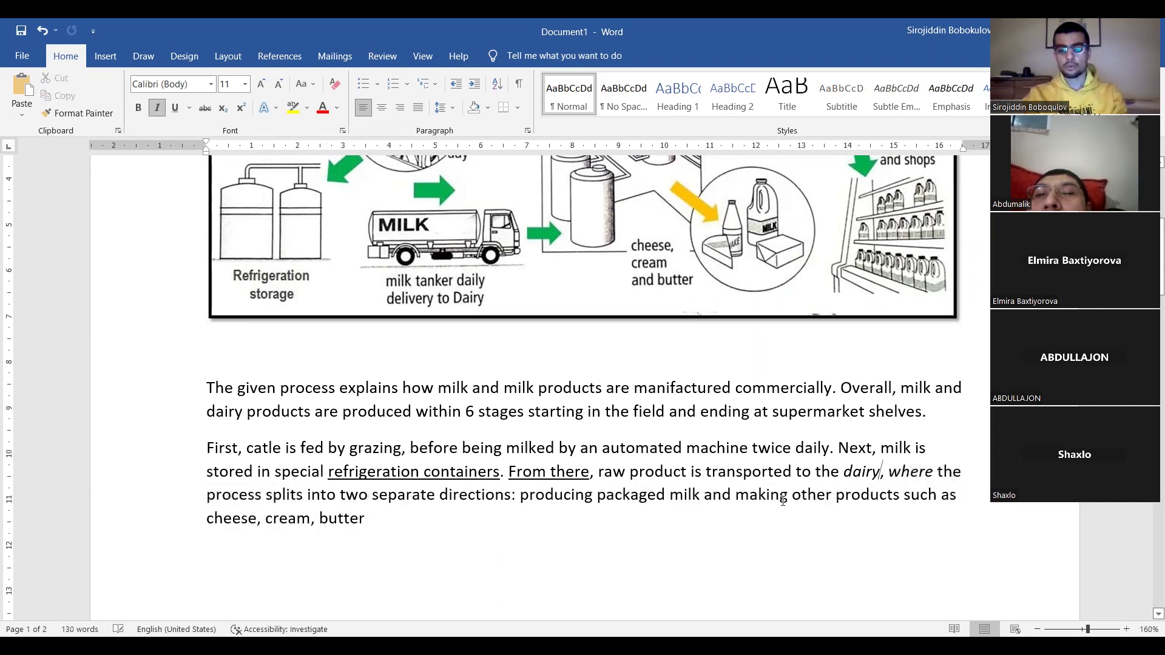
{"action": "left_click", "coordinate": [792, 471]}
{"action": "key", "text": "ctrl+v"}
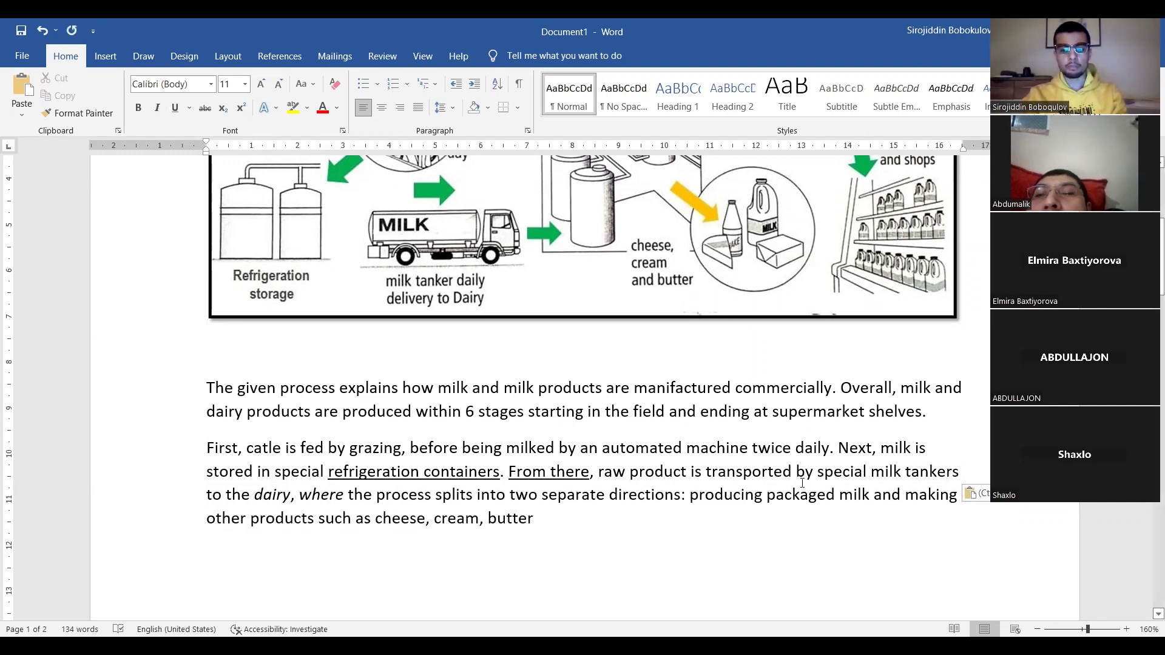
Delete 'milk' before 'tankers' and the comma after 'dairy', then end with a period.
{"action": "double_click", "coordinate": [888, 472]}
{"action": "key", "text": "Delete"}
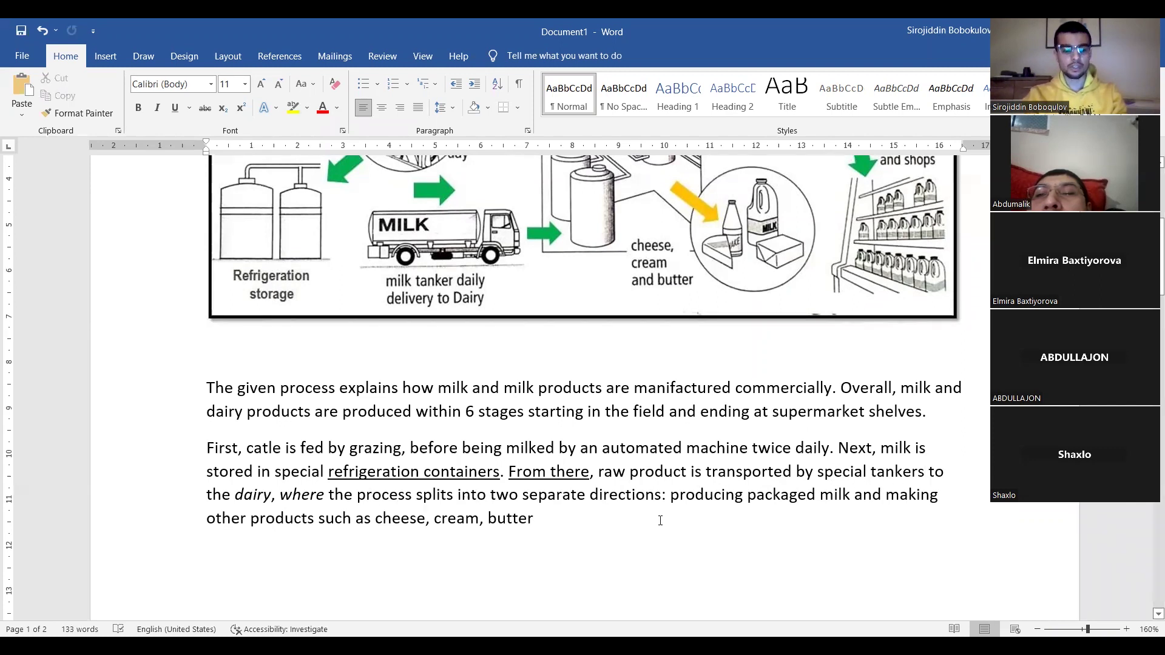
{"action": "left_click", "coordinate": [280, 496]}
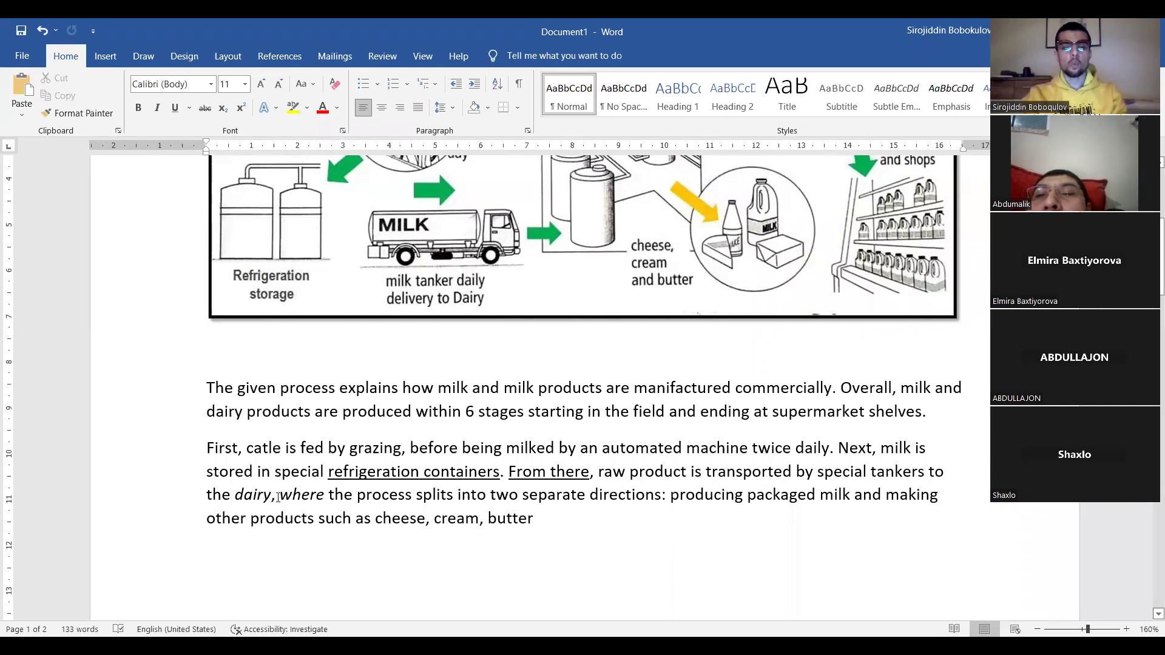
{"action": "key", "text": "BackSpace"}
{"action": "key", "text": "BackSpace"}
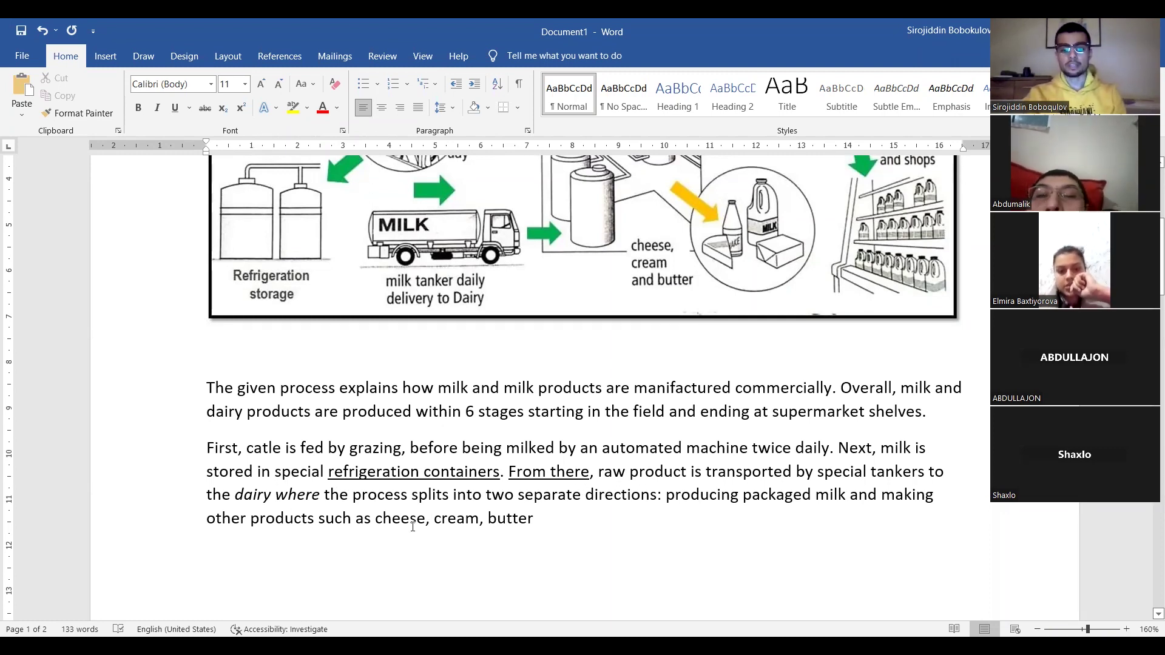
{"action": "type", "text": "."}
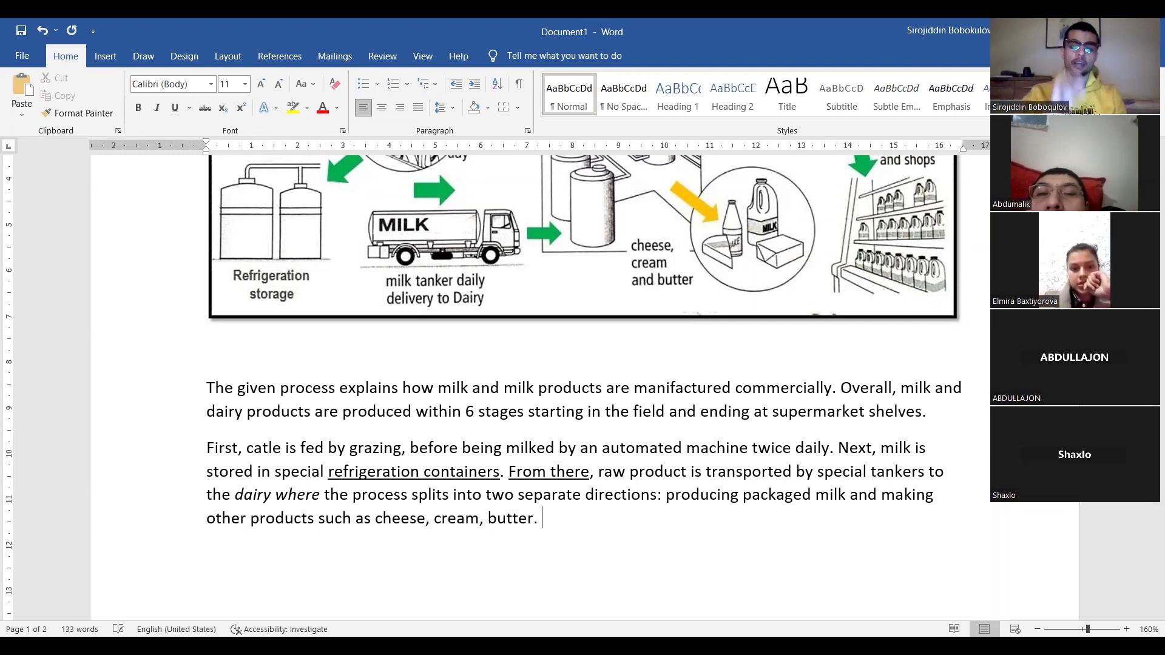